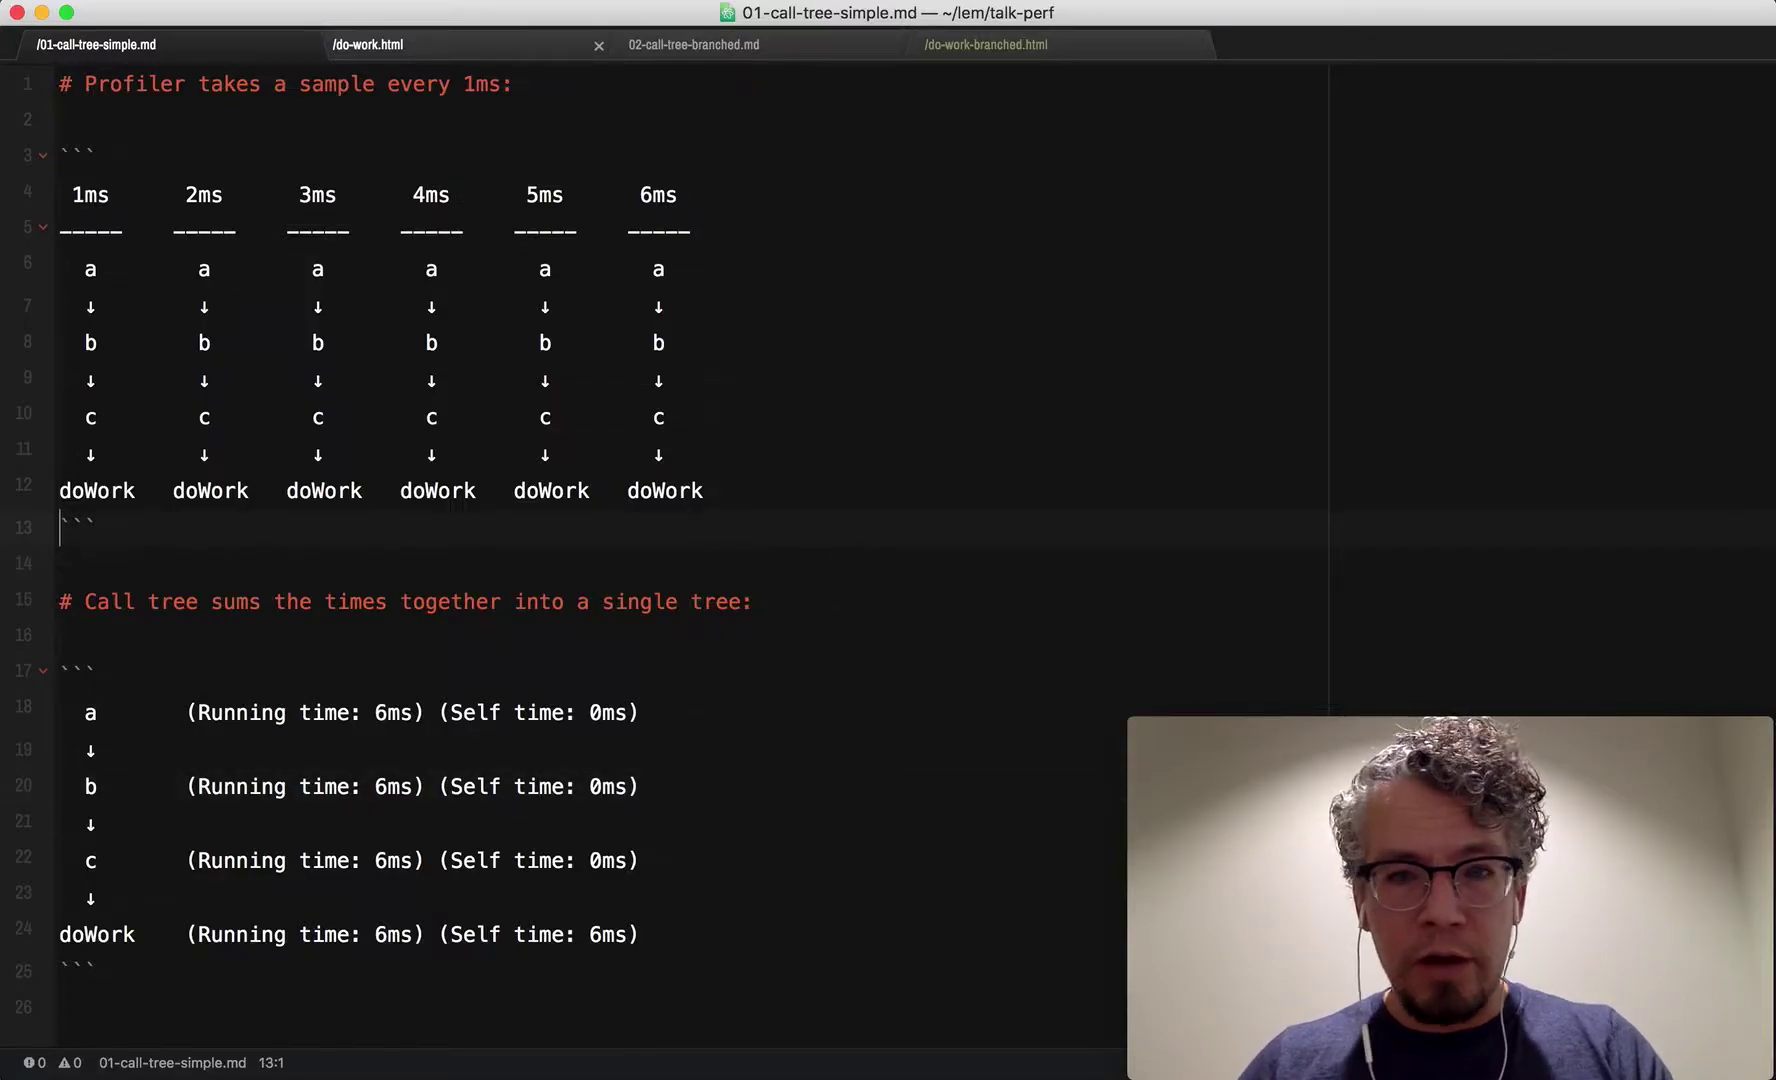
{"action": "key", "text": "Up"}
{"action": "key", "text": "Up"}
{"action": "key", "text": "Up"}
{"action": "key", "text": "Up"}
{"action": "key", "text": "Up"}
{"action": "key", "text": "Up"}
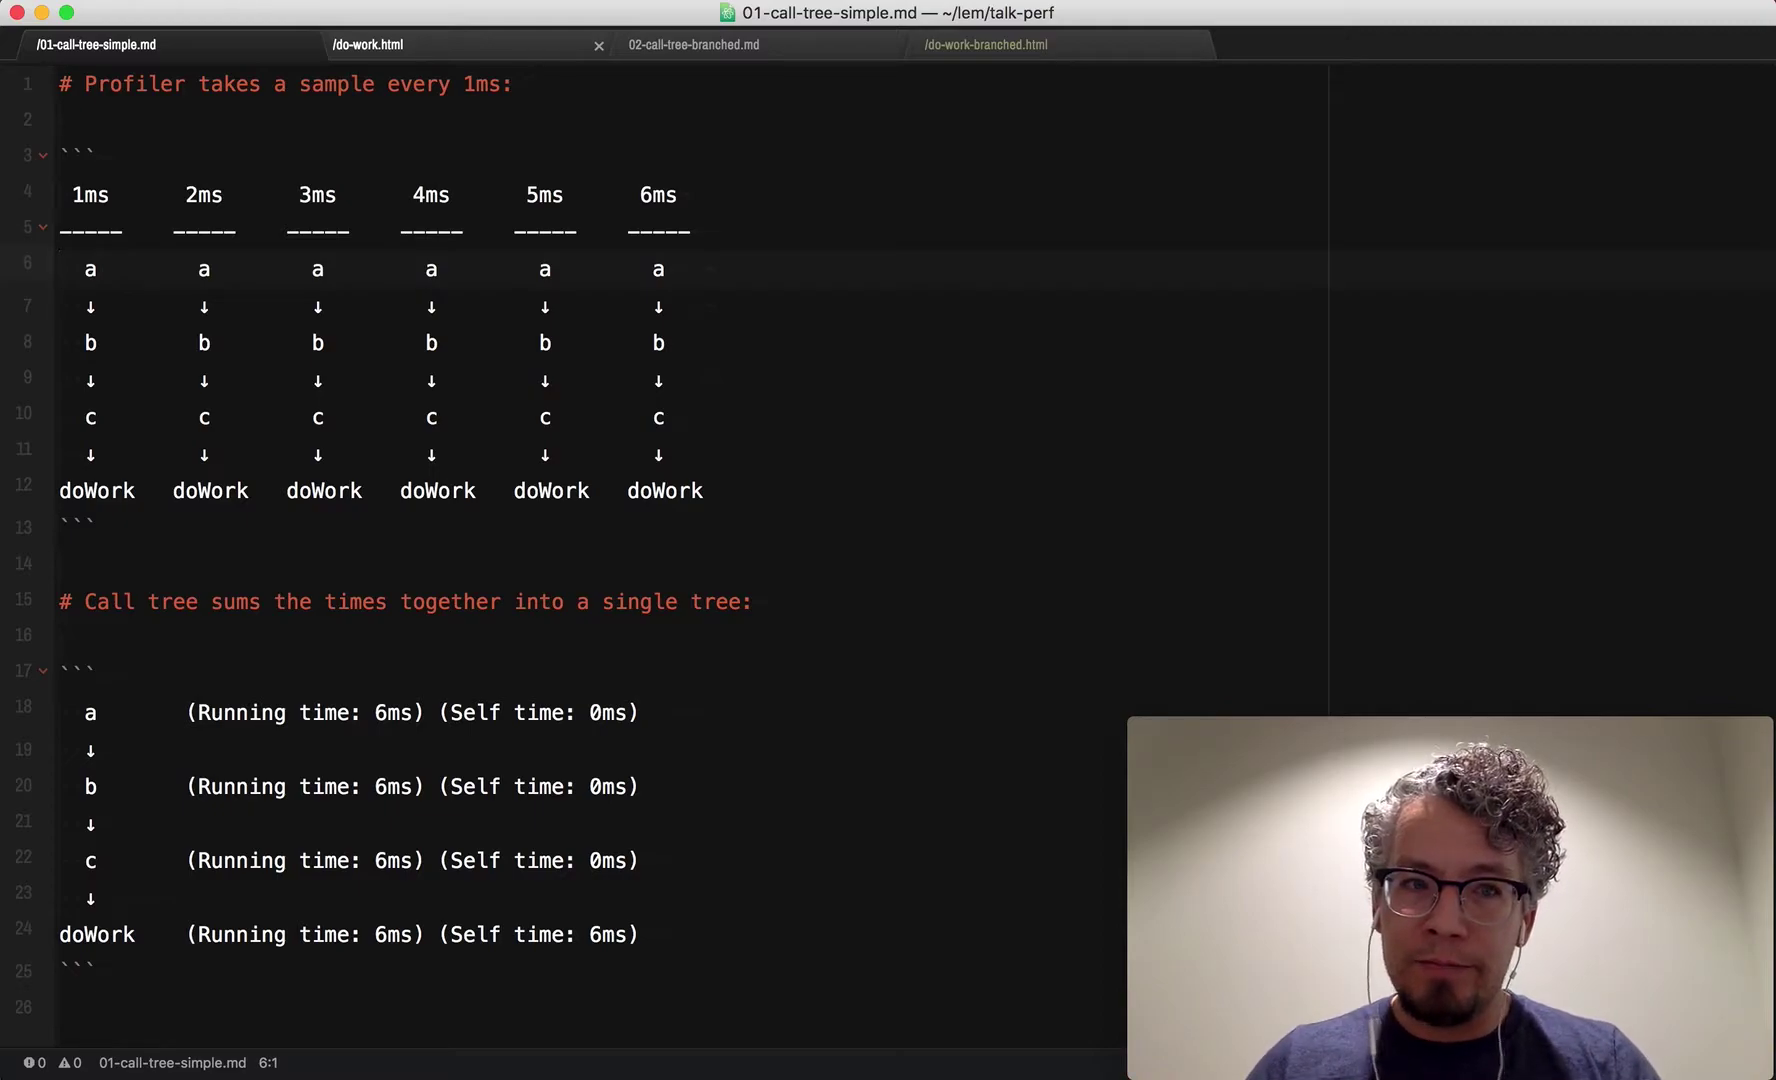
Review the a, b, c and doWork sample rows in the call-tree notes, then show do-work.html.
{"action": "key", "text": "shift+Down"}
{"action": "key", "text": "shift+Down"}
{"action": "key", "text": "shift+Down"}
{"action": "key", "text": "shift+Down"}
{"action": "key", "text": "shift+Down"}
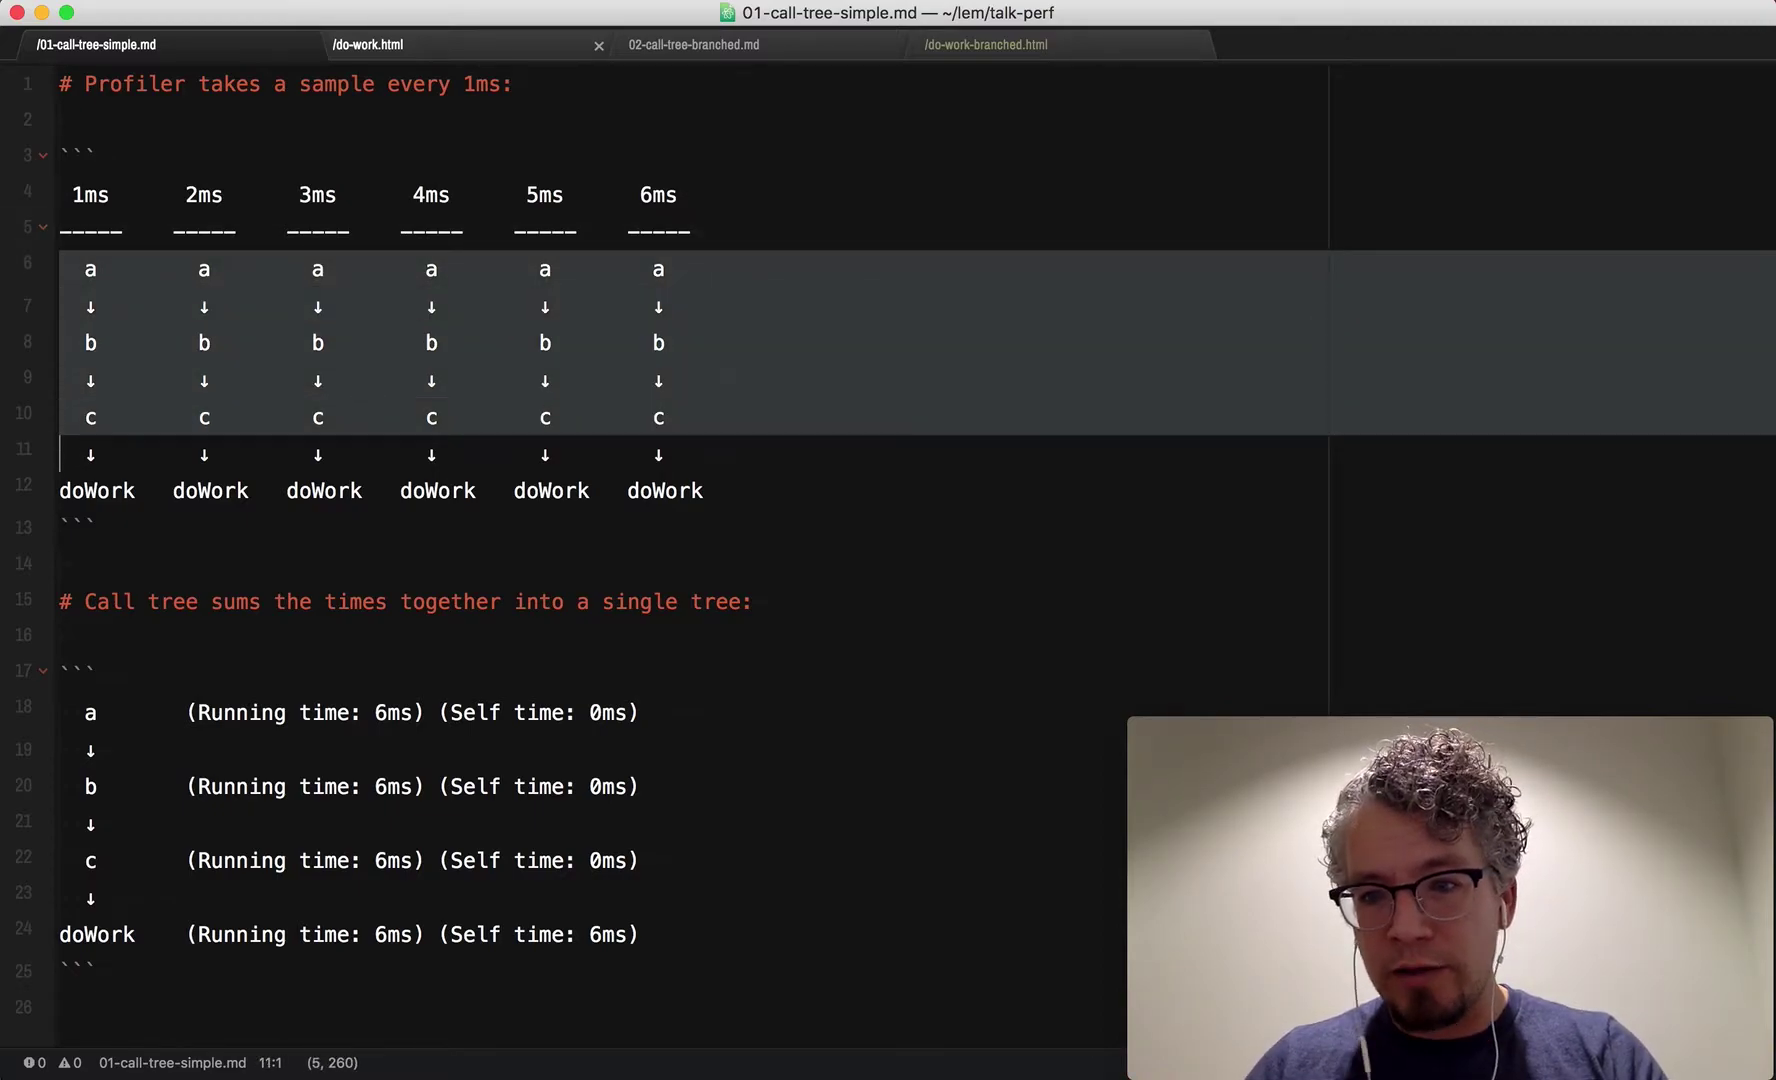
{"action": "key", "text": "shift+Down"}
{"action": "key", "text": "shift+Down"}
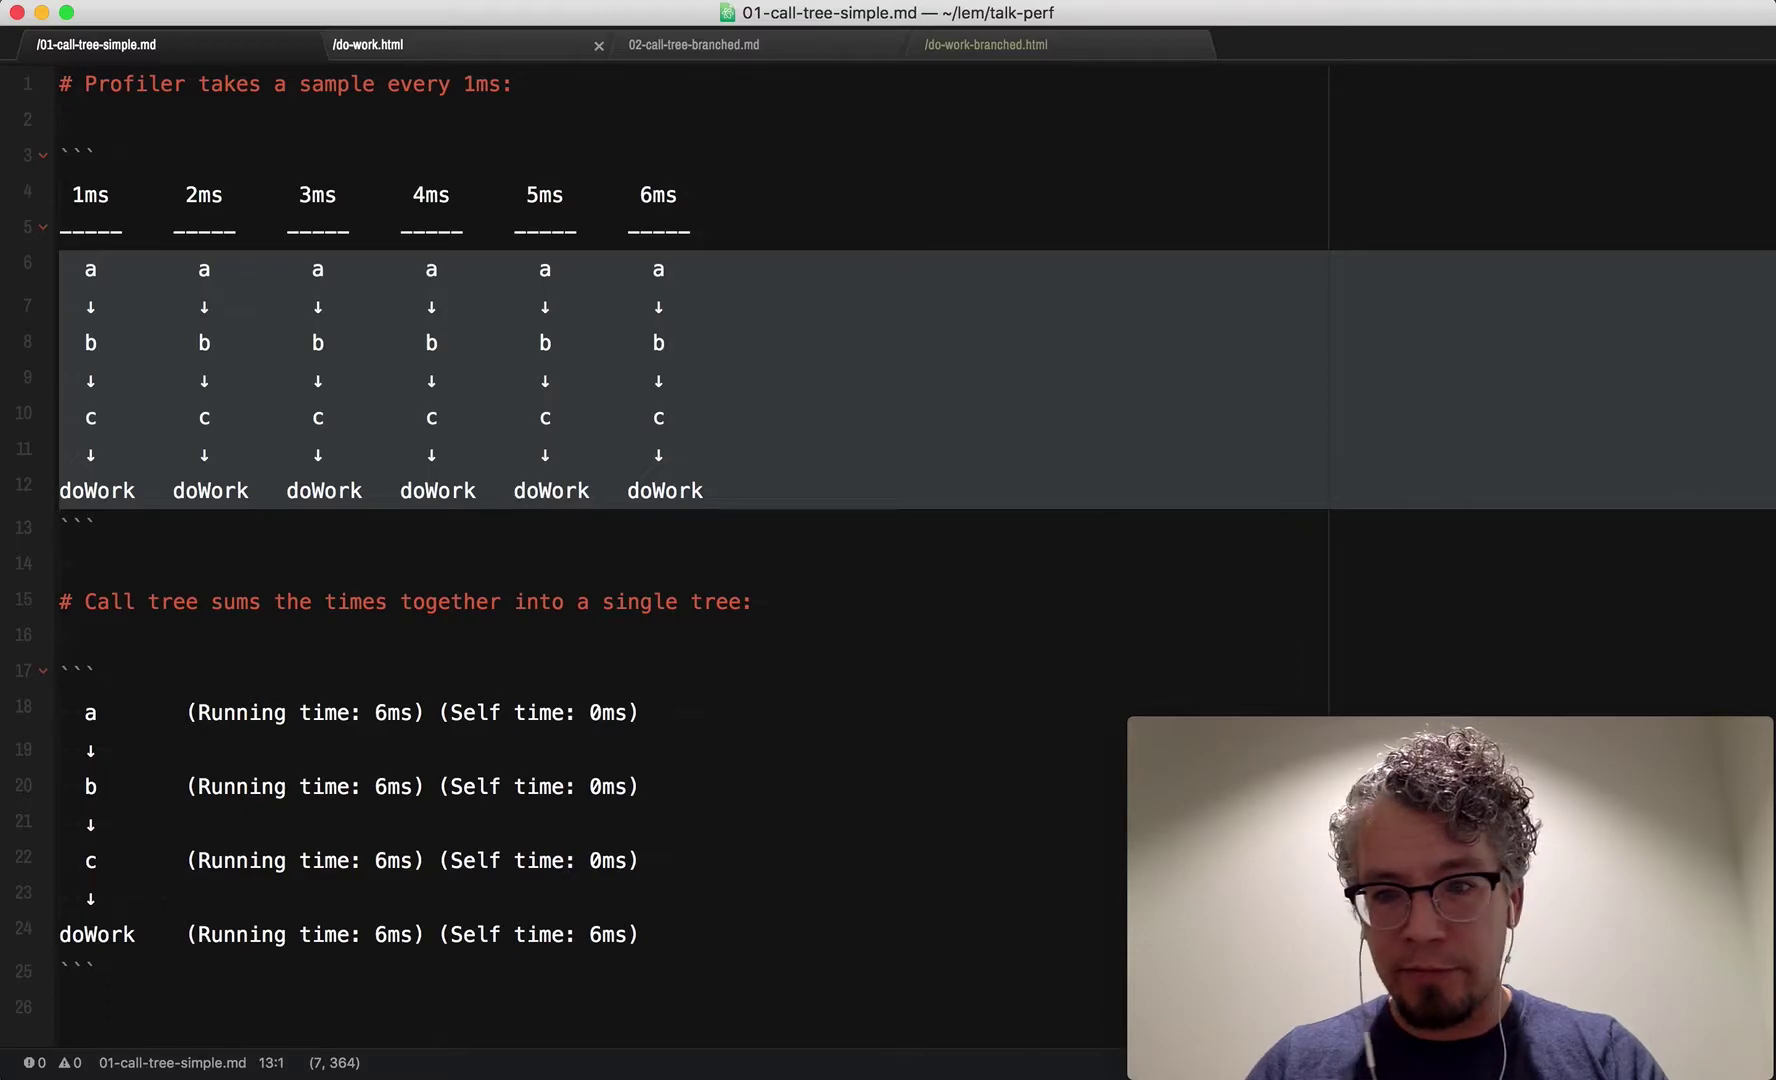
{"action": "key", "text": "Up"}
{"action": "key", "text": "Down"}
{"action": "key", "text": "Down"}
{"action": "key", "text": "Down"}
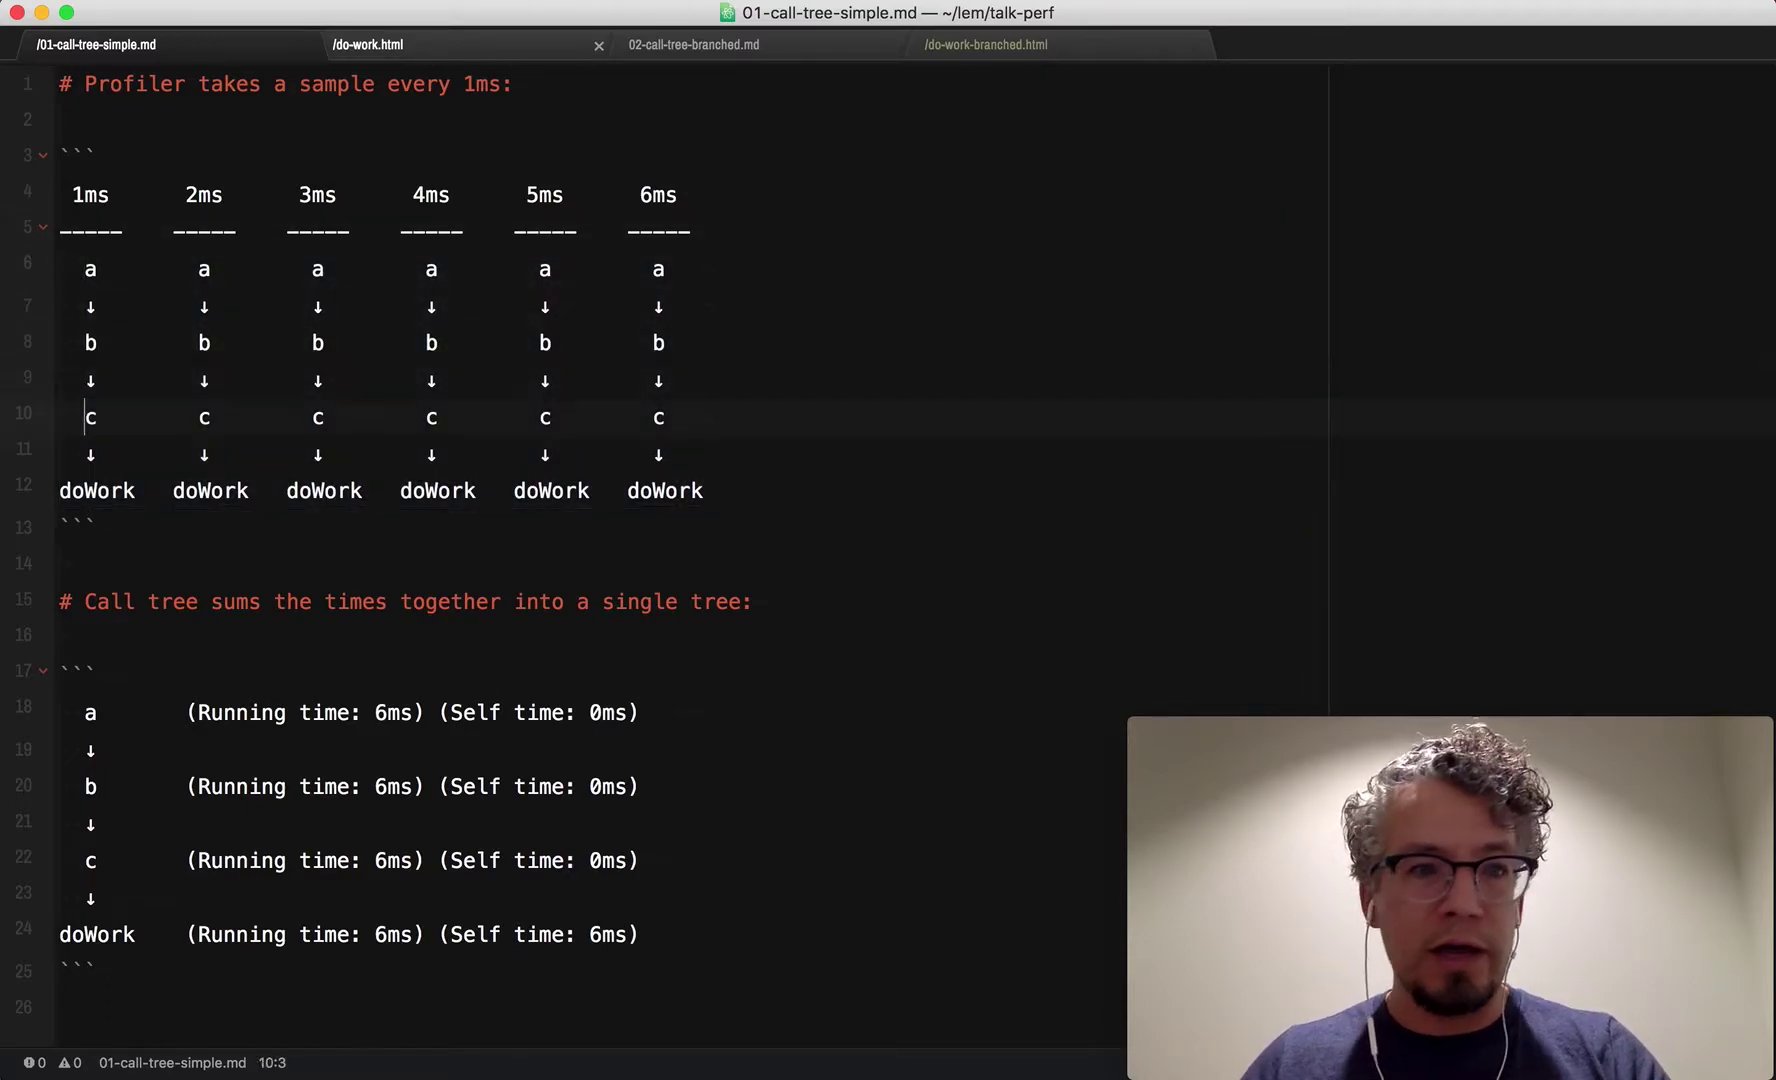
{"action": "key", "text": "shift+End"}
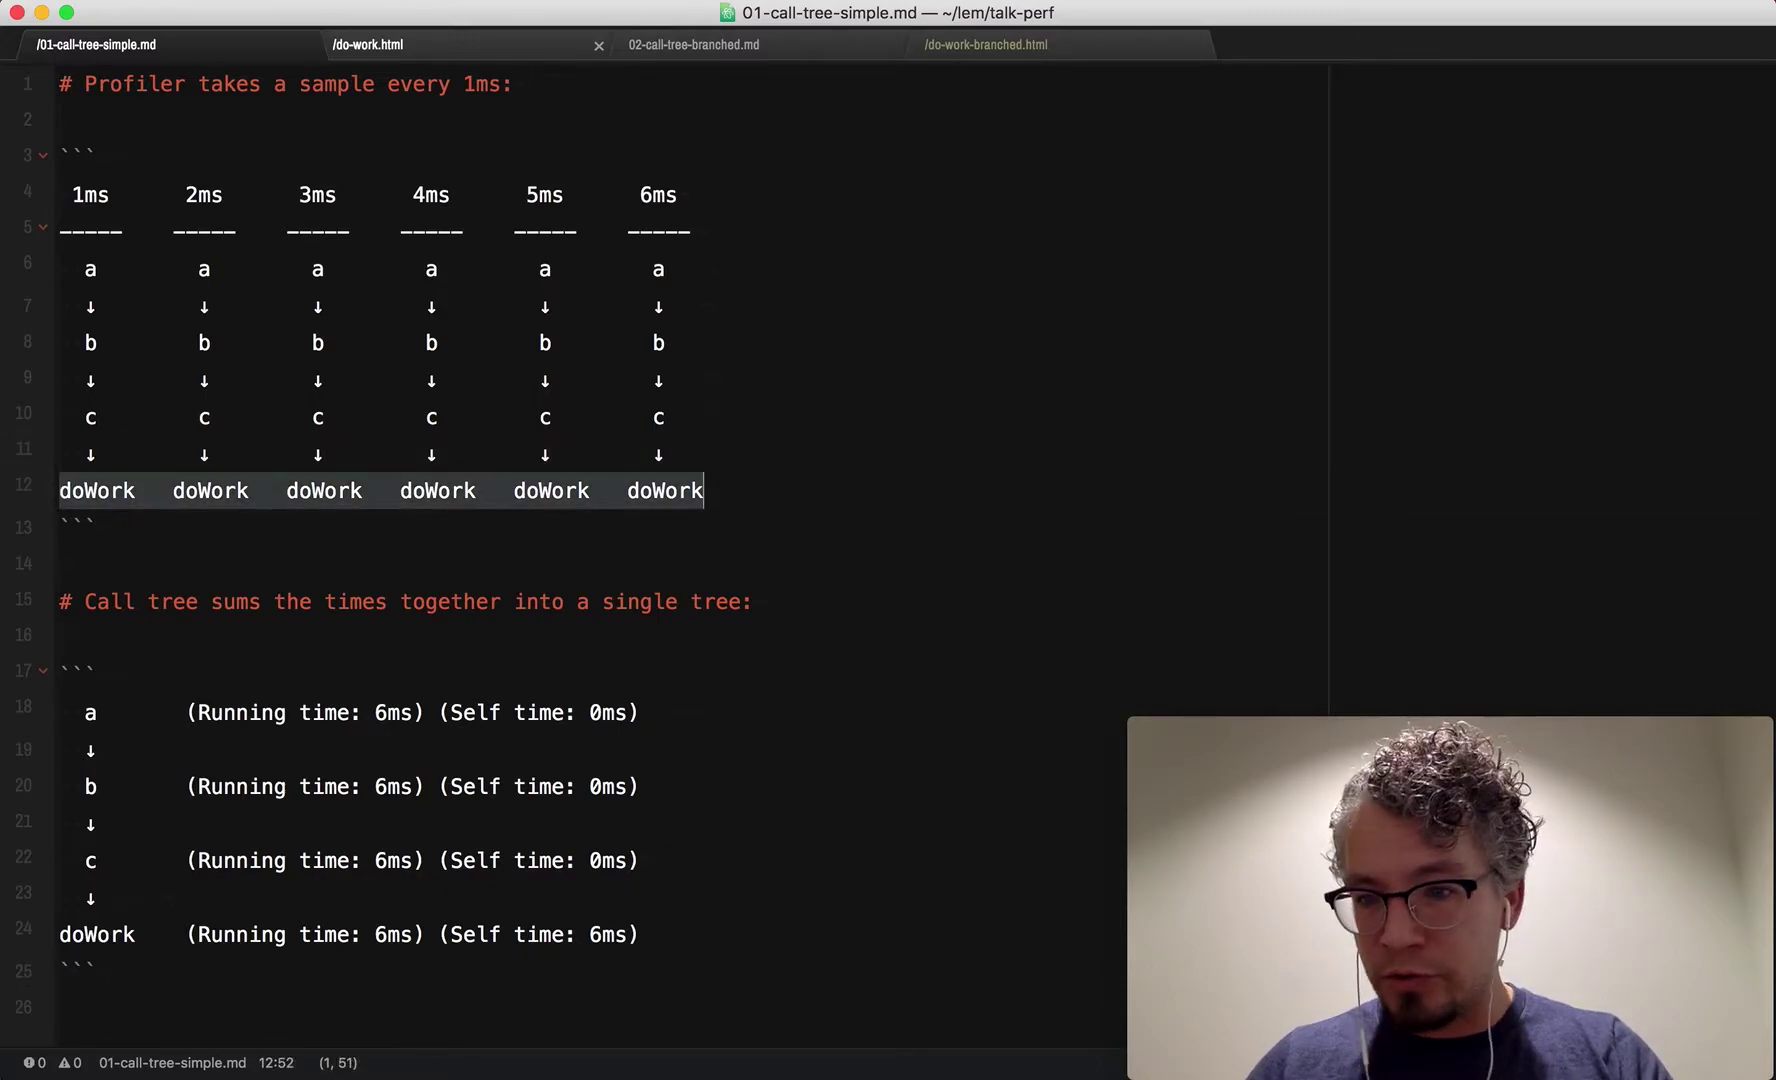
{"action": "key", "text": "Left"}
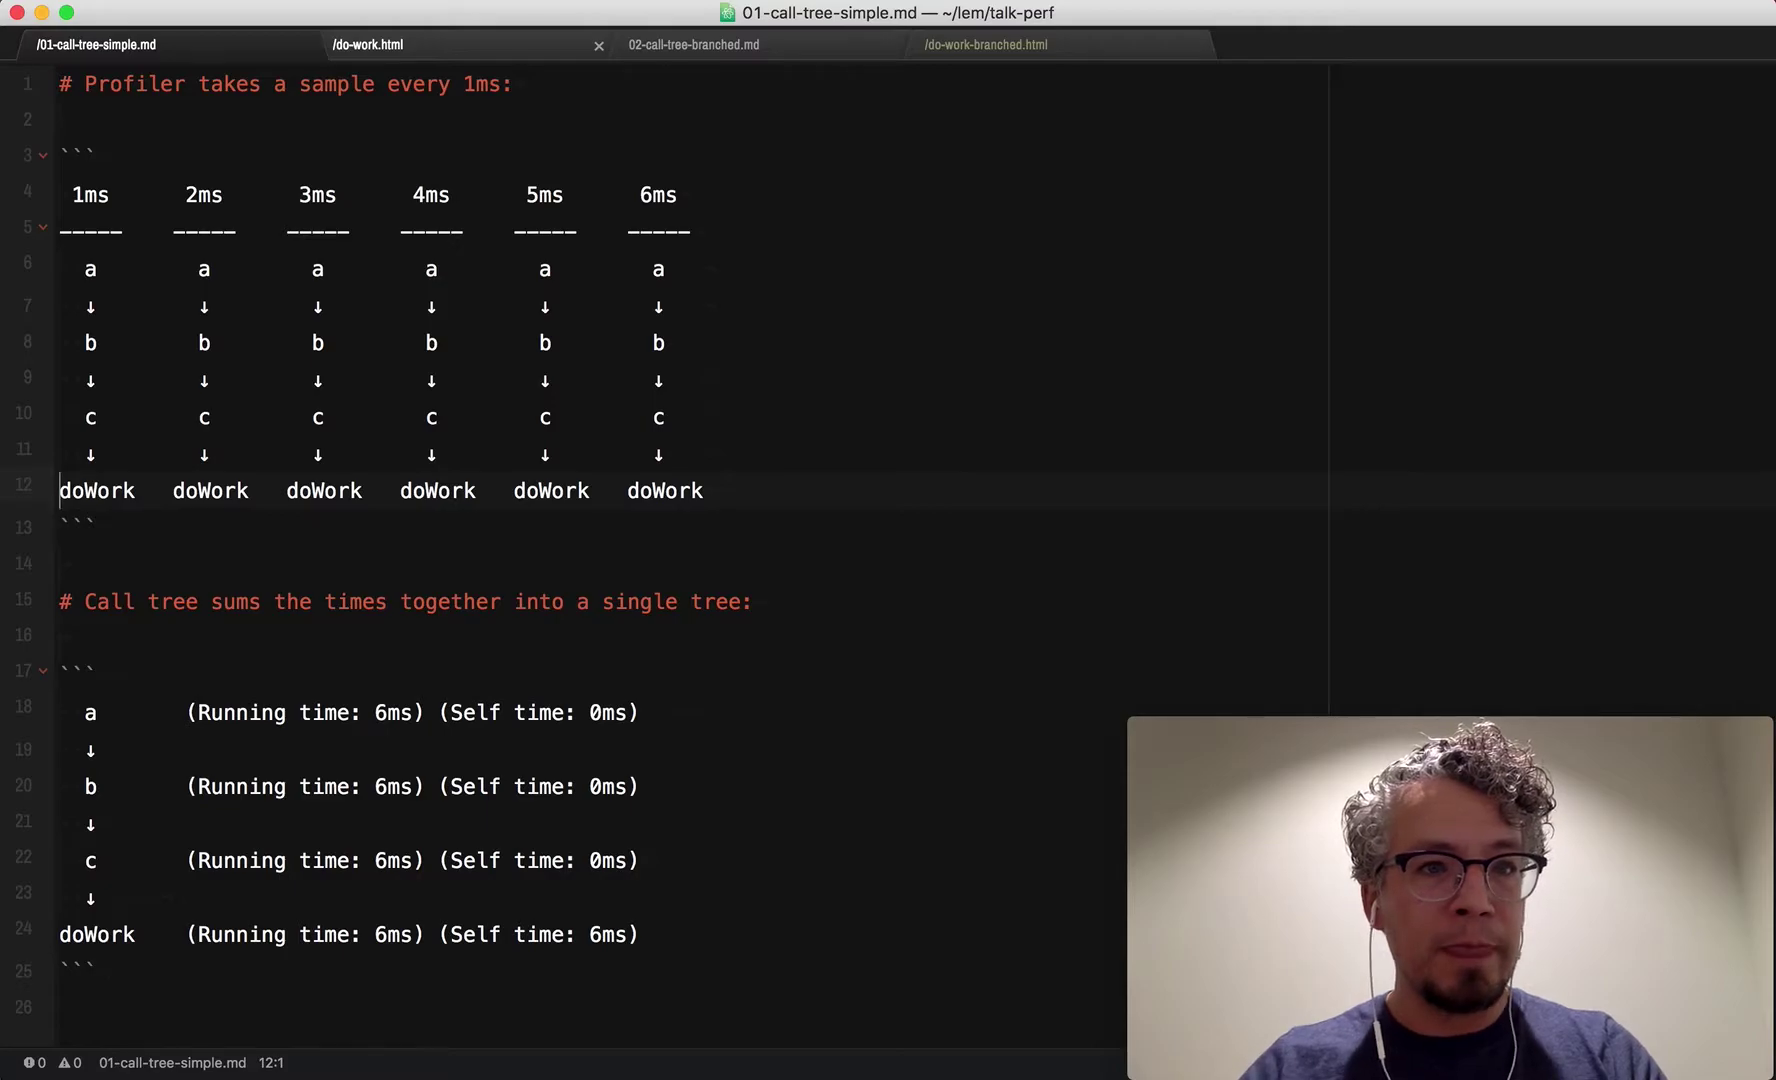
{"action": "key", "text": "ctrl+Tab"}
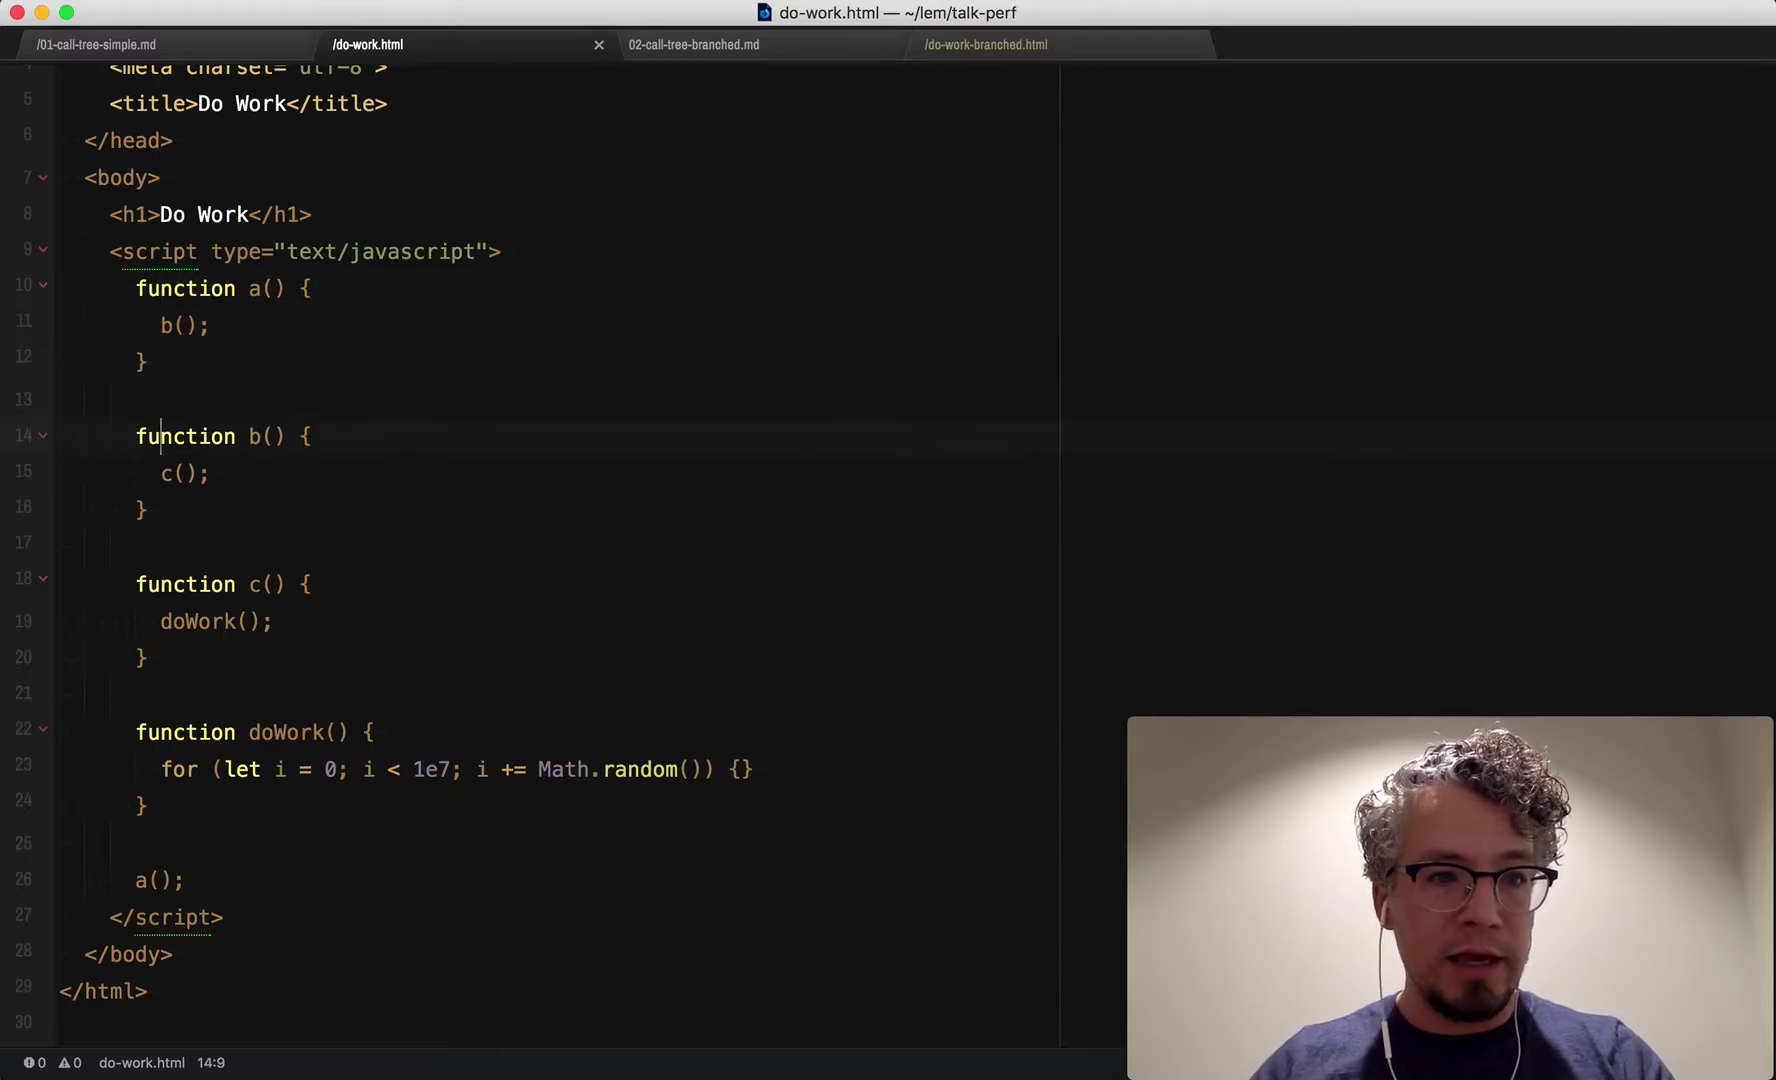
Select functions b and c in do-work.html.
{"action": "key", "text": "Down"}
{"action": "key", "text": "Down"}
{"action": "key", "text": "Down"}
{"action": "key", "text": "Home"}
{"action": "key", "text": "shift+Down"}
{"action": "key", "text": "shift+Down"}
{"action": "key", "text": "shift+Down"}
{"action": "key", "text": "Down"}
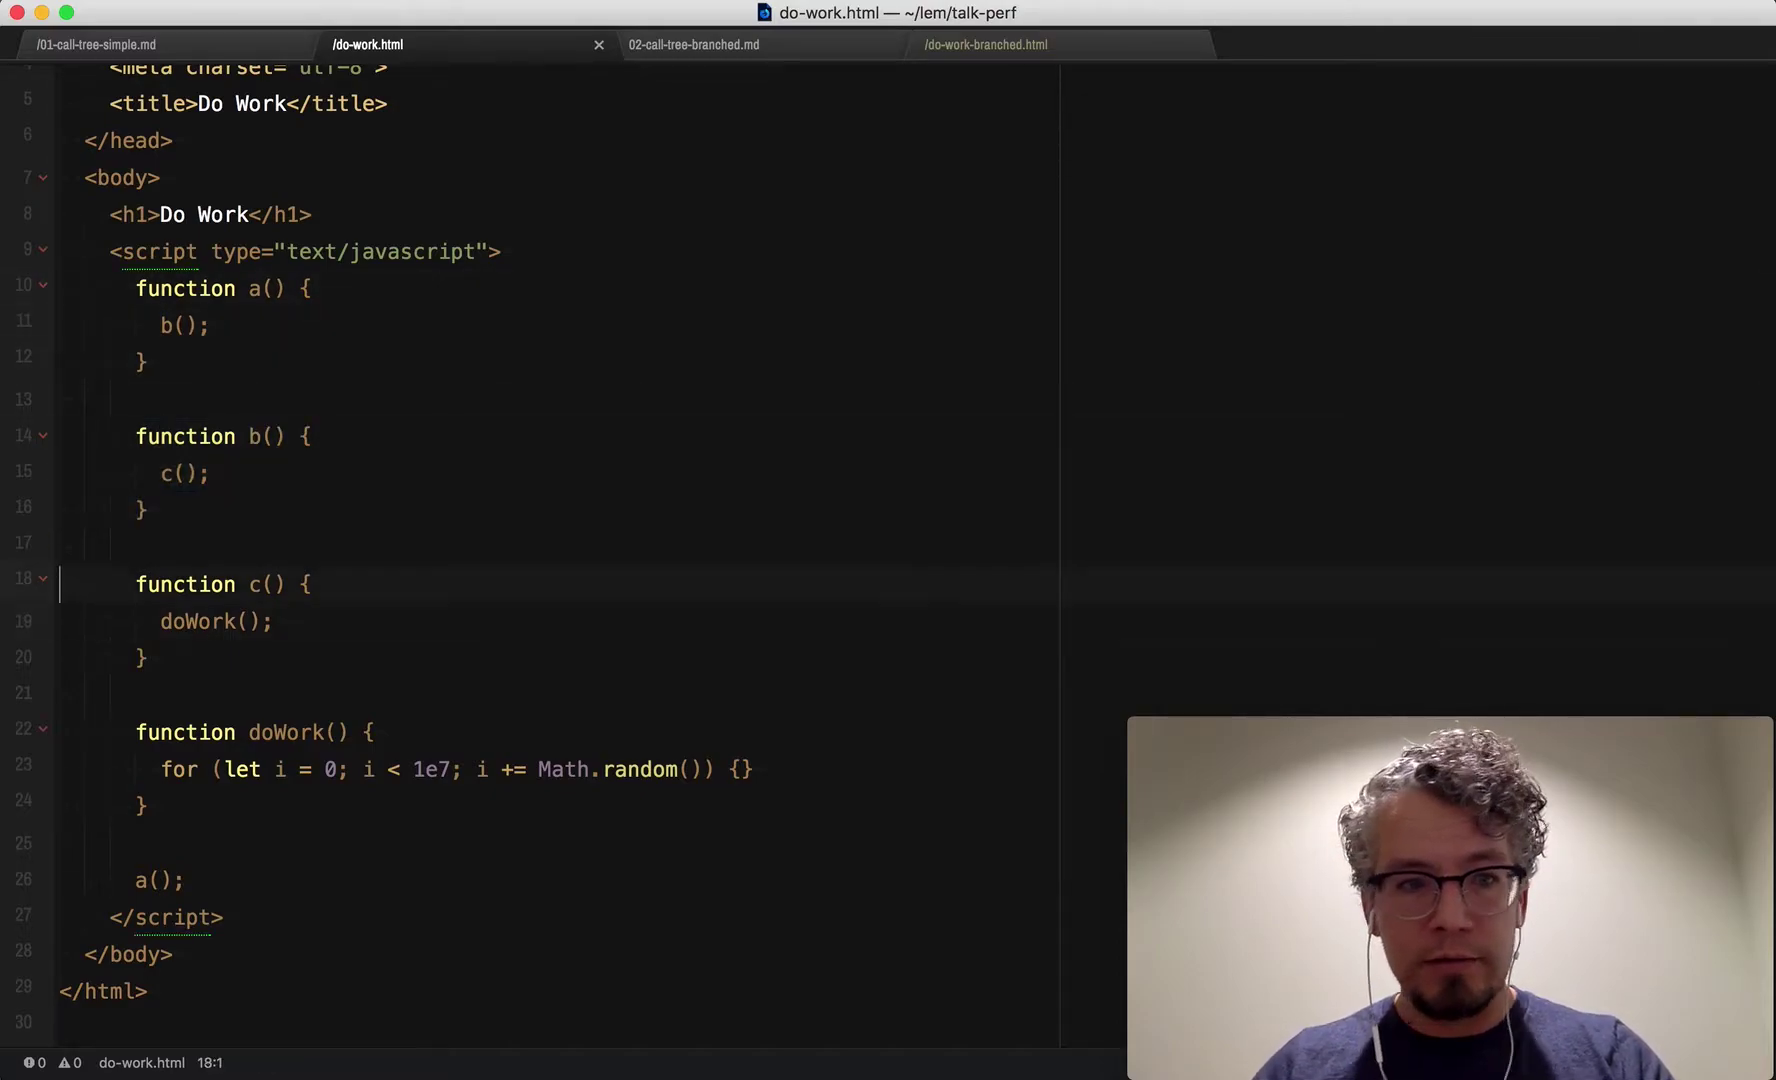
{"action": "key", "text": "shift+Down"}
{"action": "key", "text": "shift+Down"}
{"action": "key", "text": "shift+Down"}
{"action": "key", "text": "Left"}
Select the doWork function and its 1e7 loop limit, then switch to Firefox Nightly.
{"action": "key", "text": "Down"}
{"action": "key", "text": "Down"}
{"action": "key", "text": "Down"}
{"action": "key", "text": "Down"}
{"action": "key", "text": "shift+Down"}
{"action": "key", "text": "shift+Down"}
{"action": "key", "text": "shift+Down"}
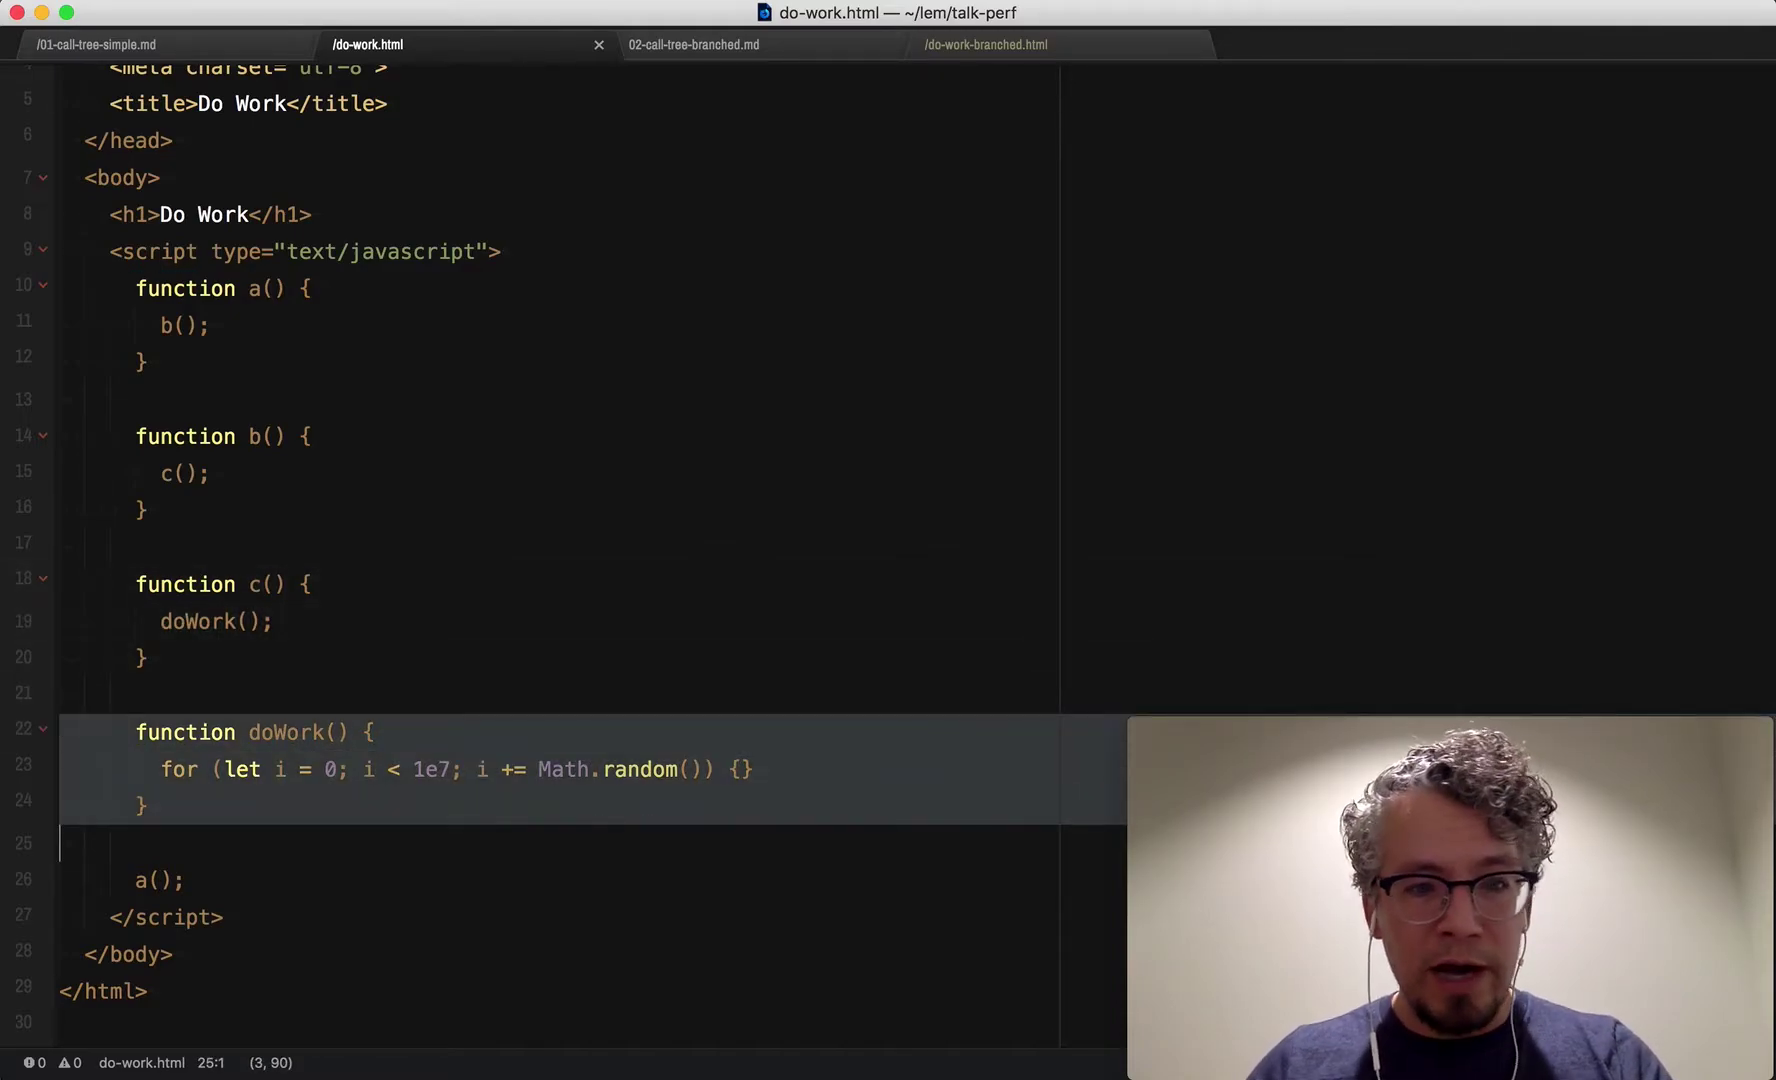
{"action": "key", "text": "Left"}
{"action": "key", "text": "Down"}
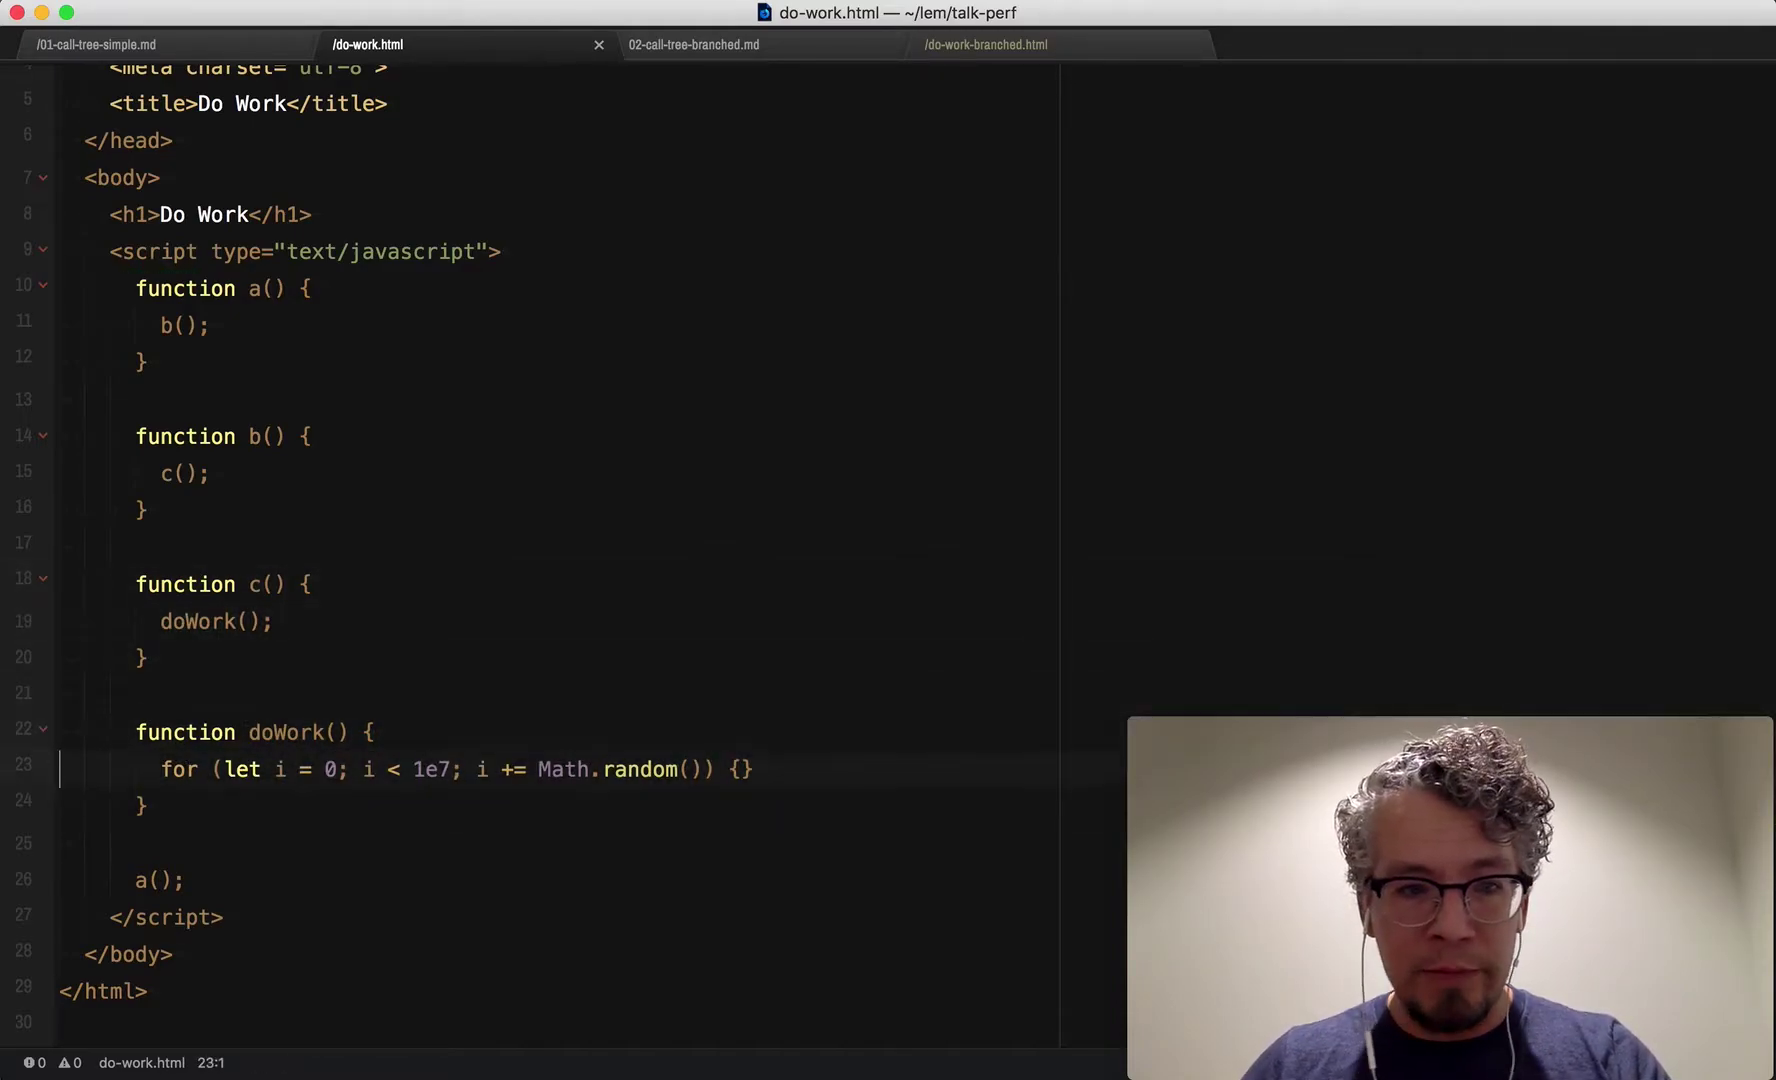
{"action": "key", "text": "alt+shift+Right"}
{"action": "key", "text": "Right"}
{"action": "key", "text": "Right"}
{"action": "key", "text": "Right"}
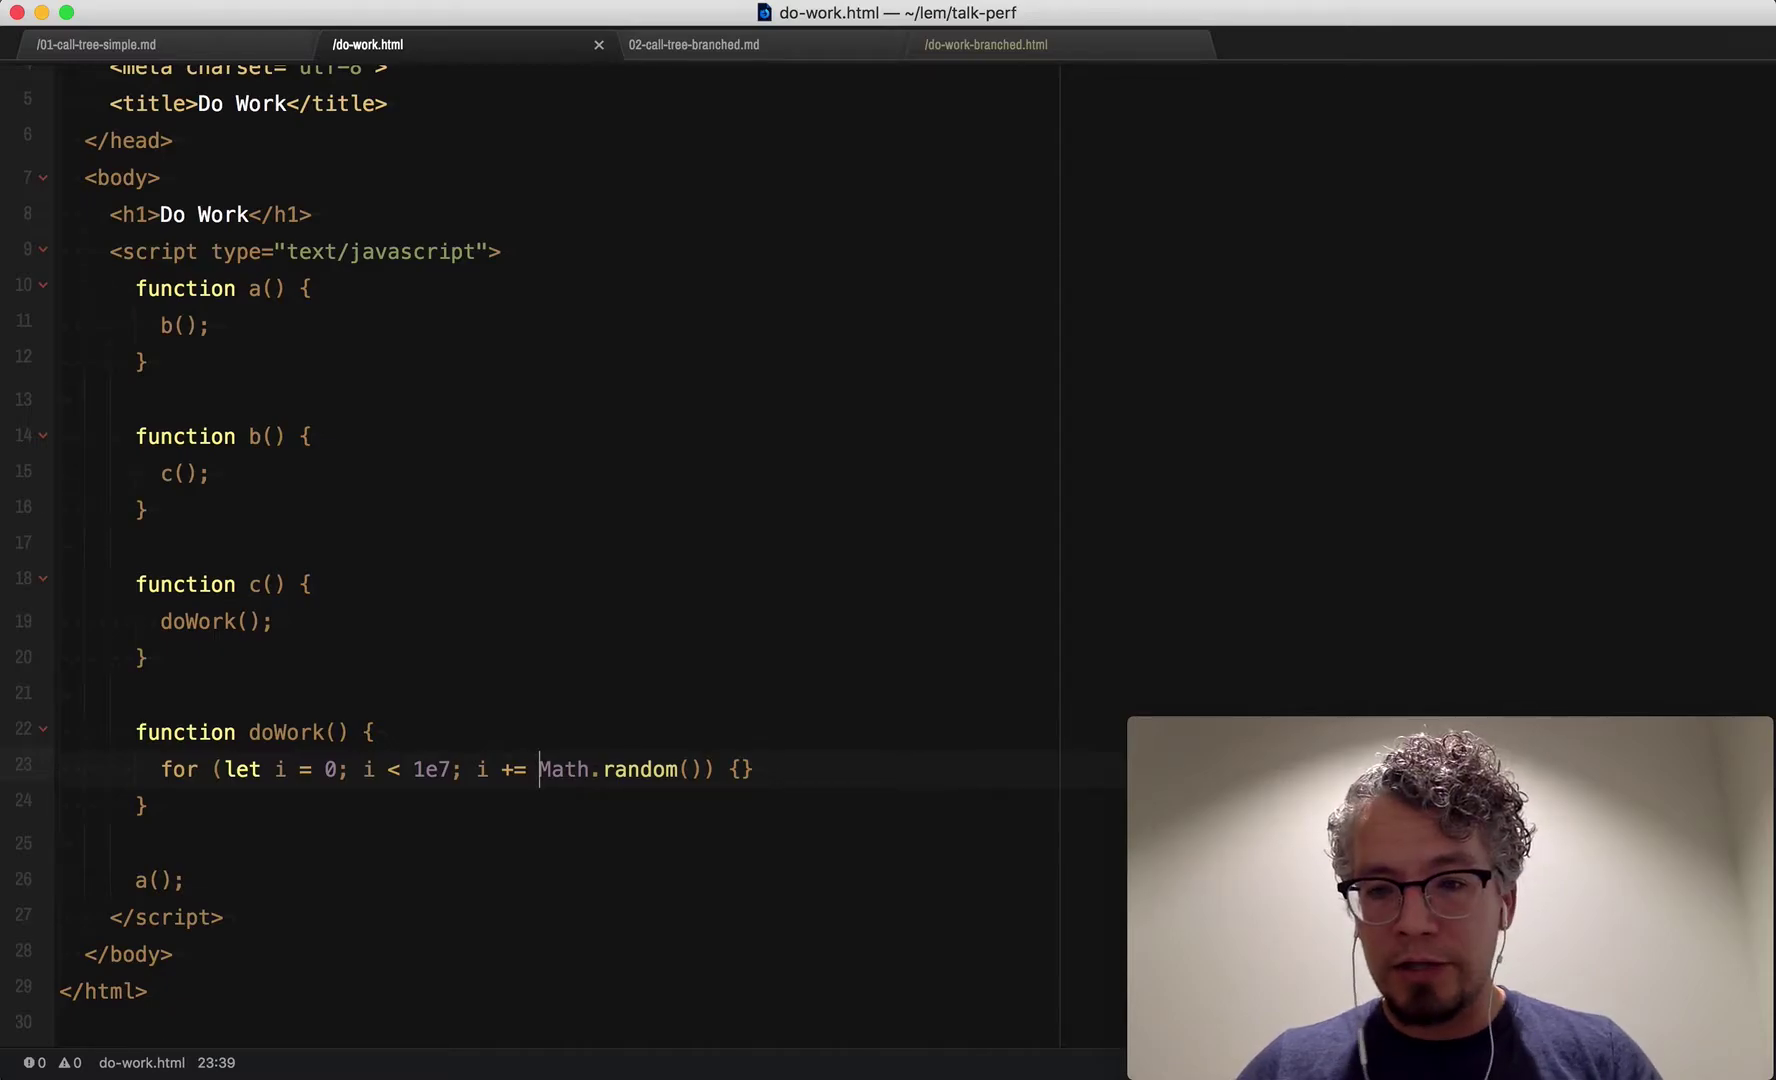
{"action": "key", "text": "cmd+Tab"}
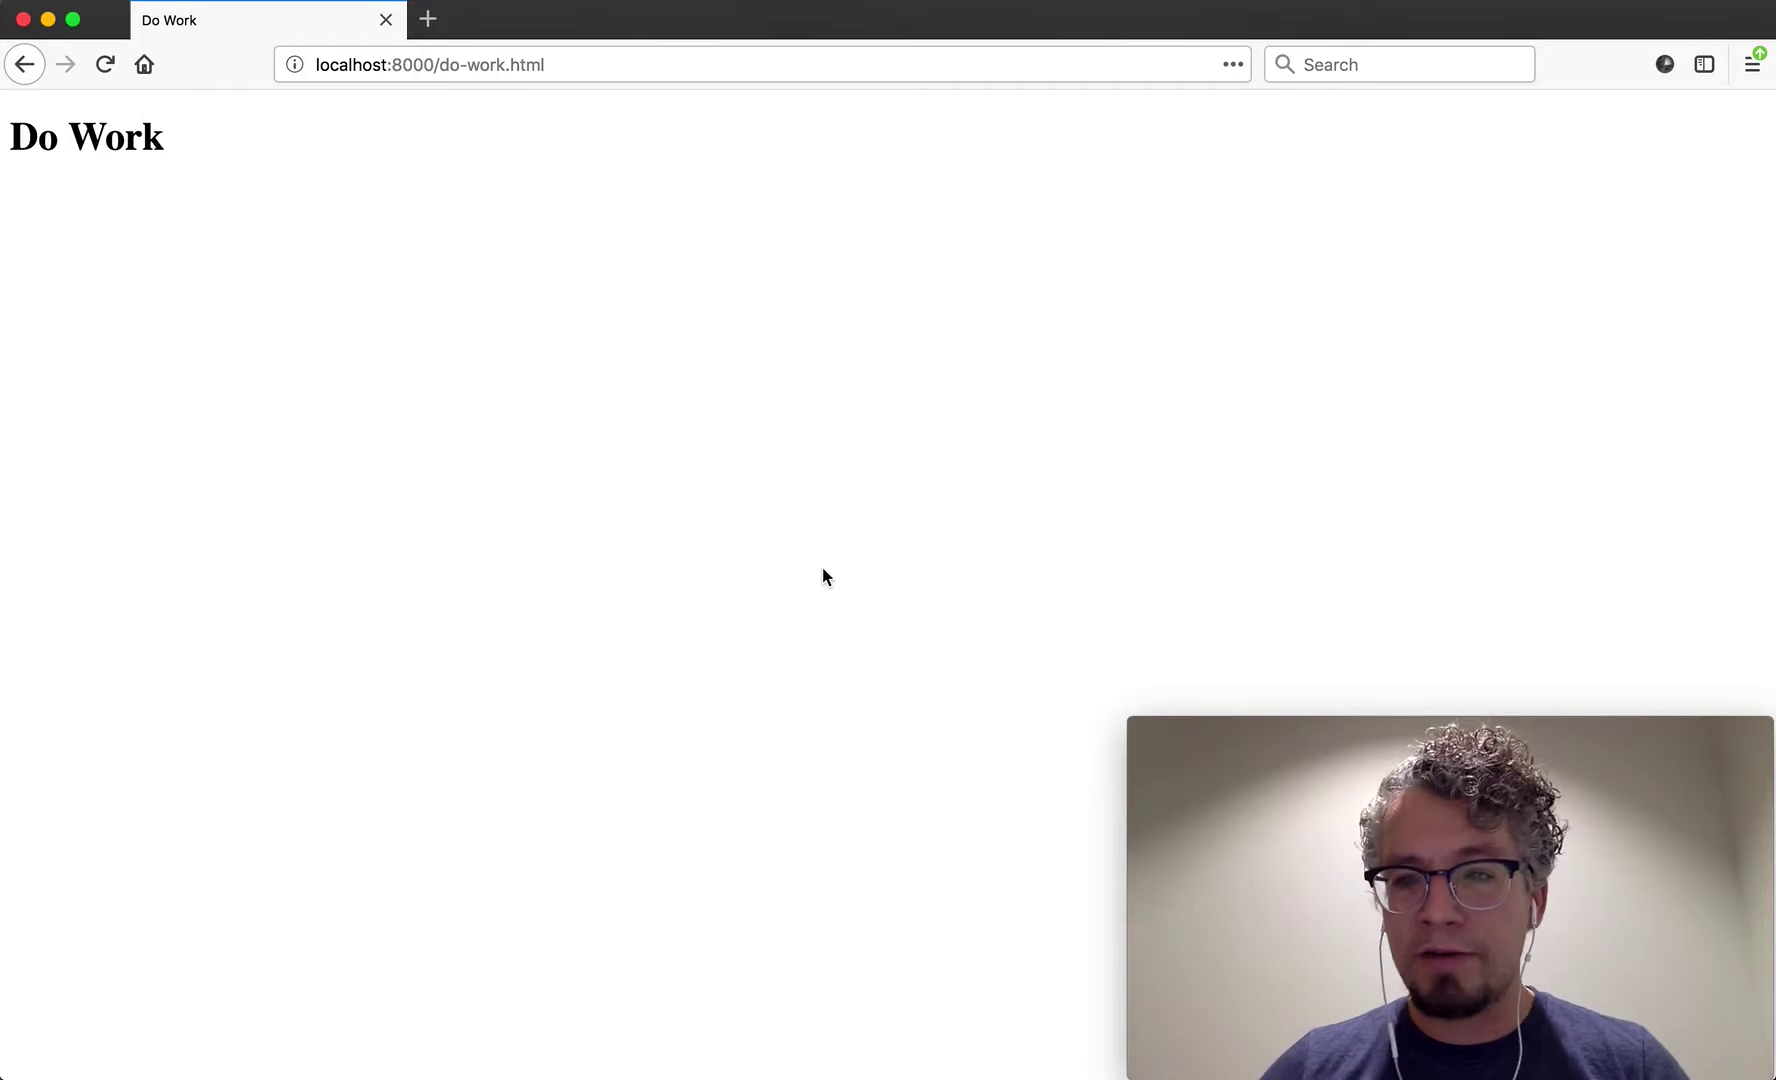
Start the Gecko Profiler, reload the Do Work page, and capture the profile.
{"action": "left_click", "coordinate": [1666, 65]}
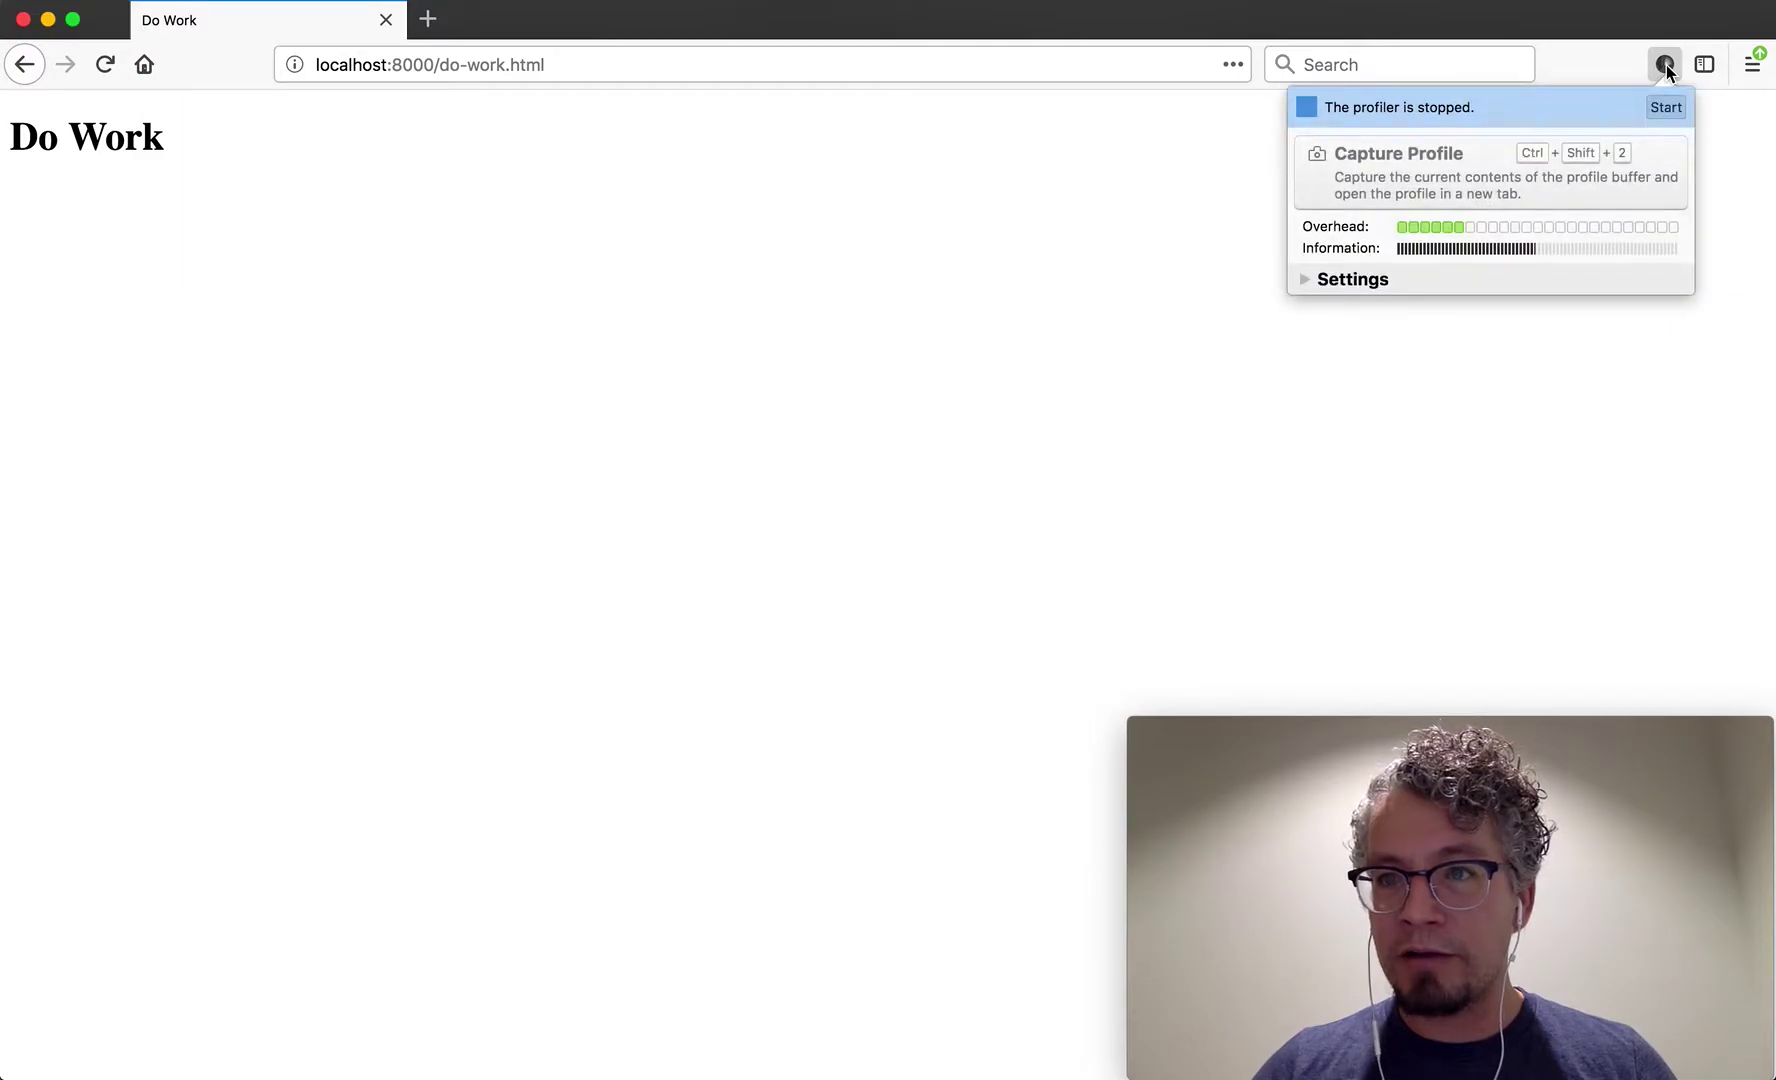
{"action": "left_click", "coordinate": [1666, 111]}
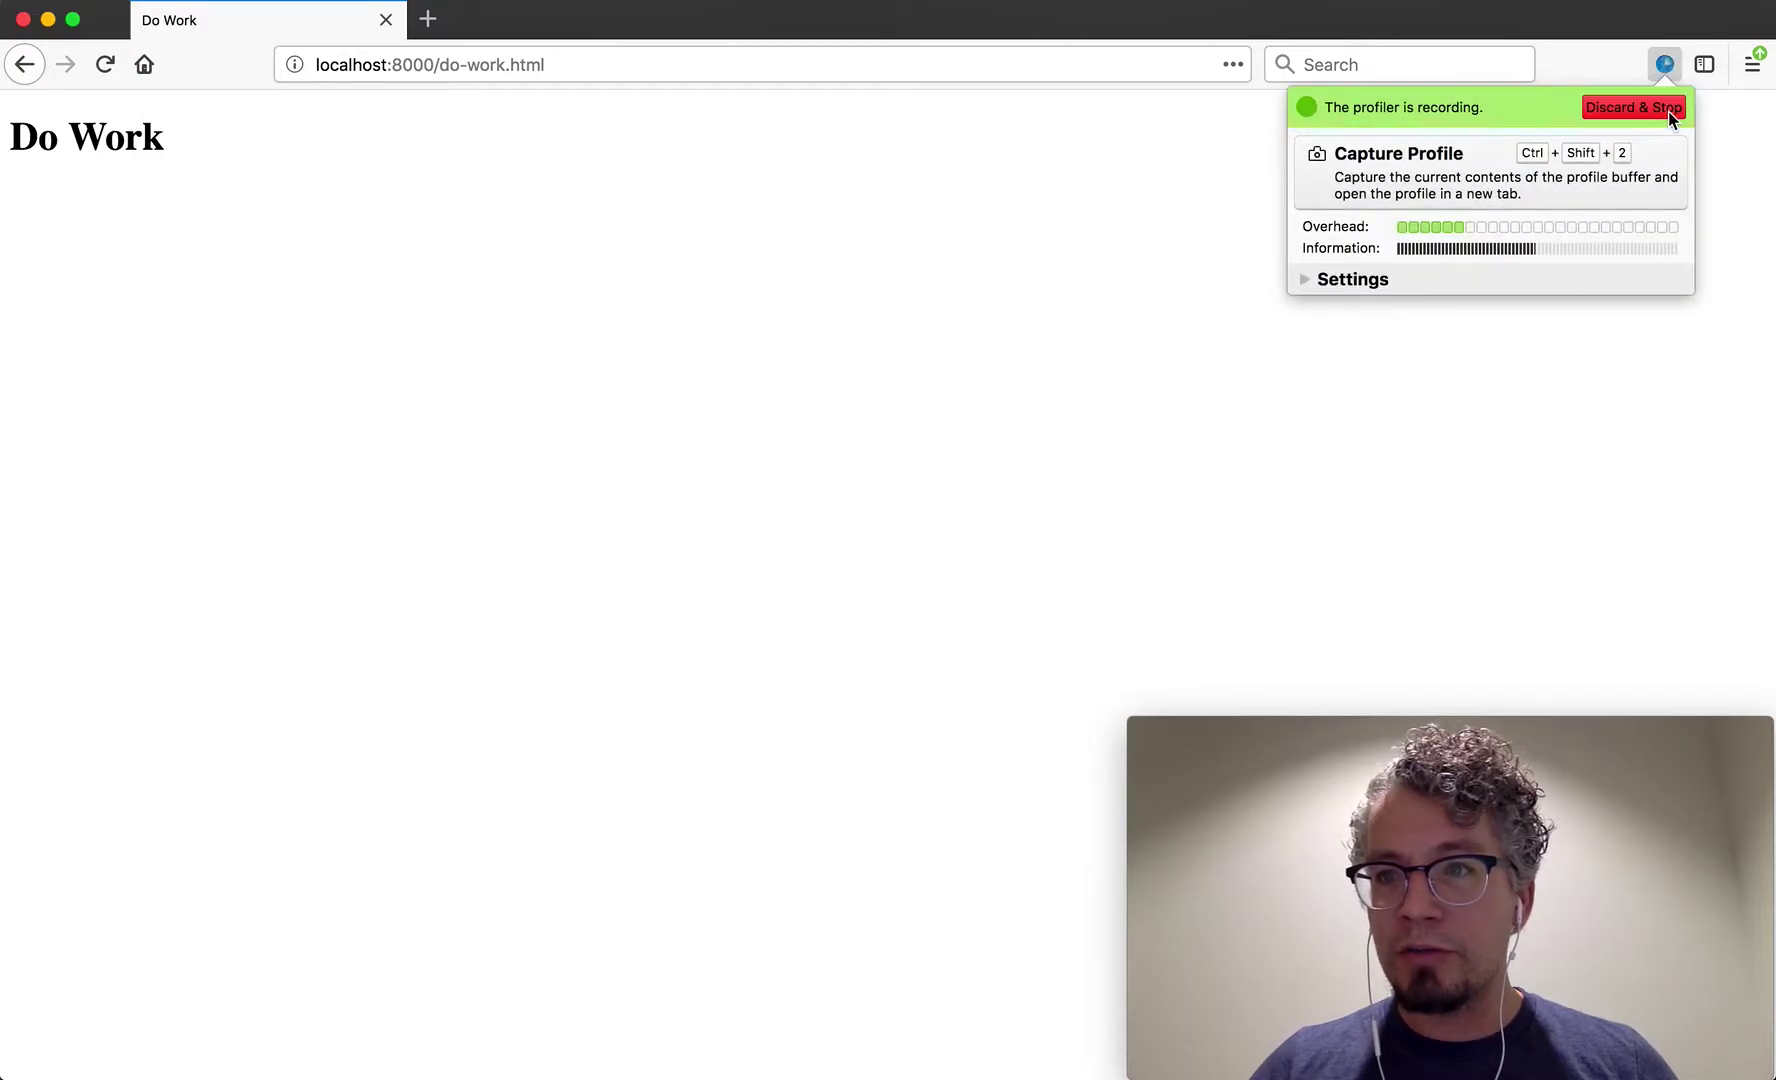
{"action": "left_click", "coordinate": [950, 326]}
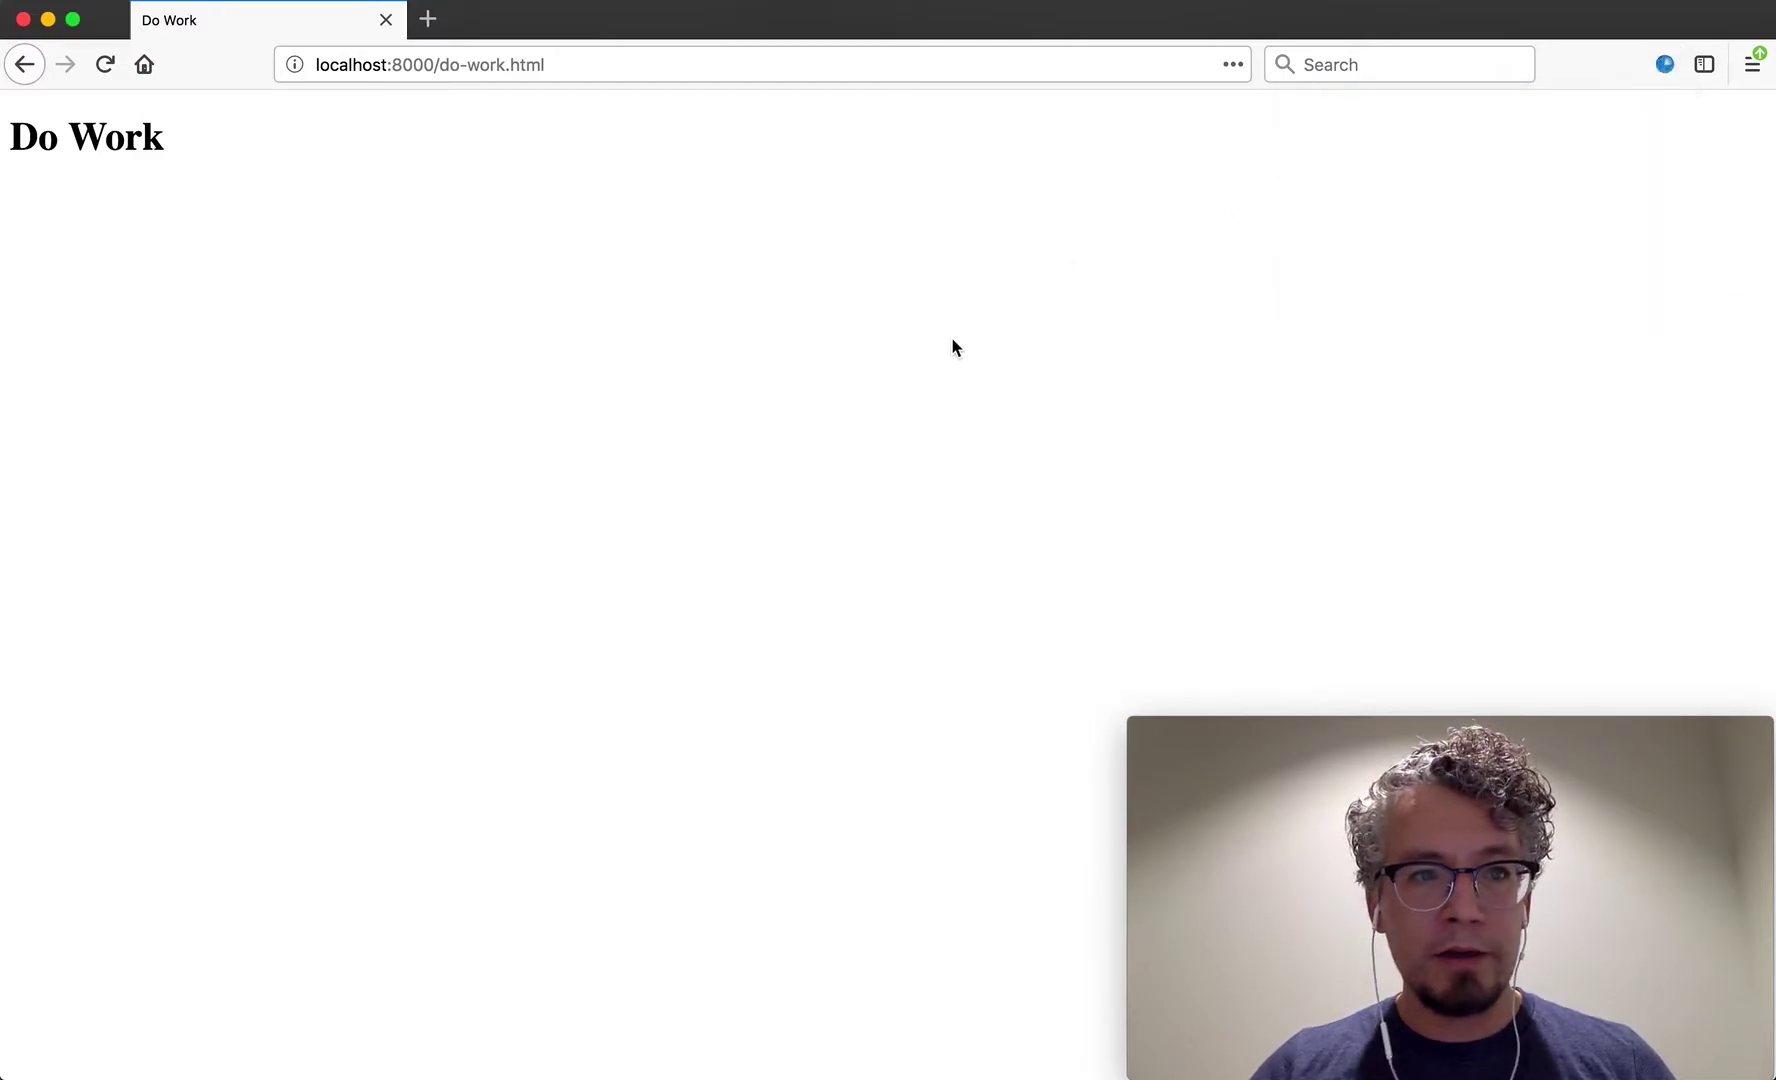
{"action": "left_click", "coordinate": [104, 64]}
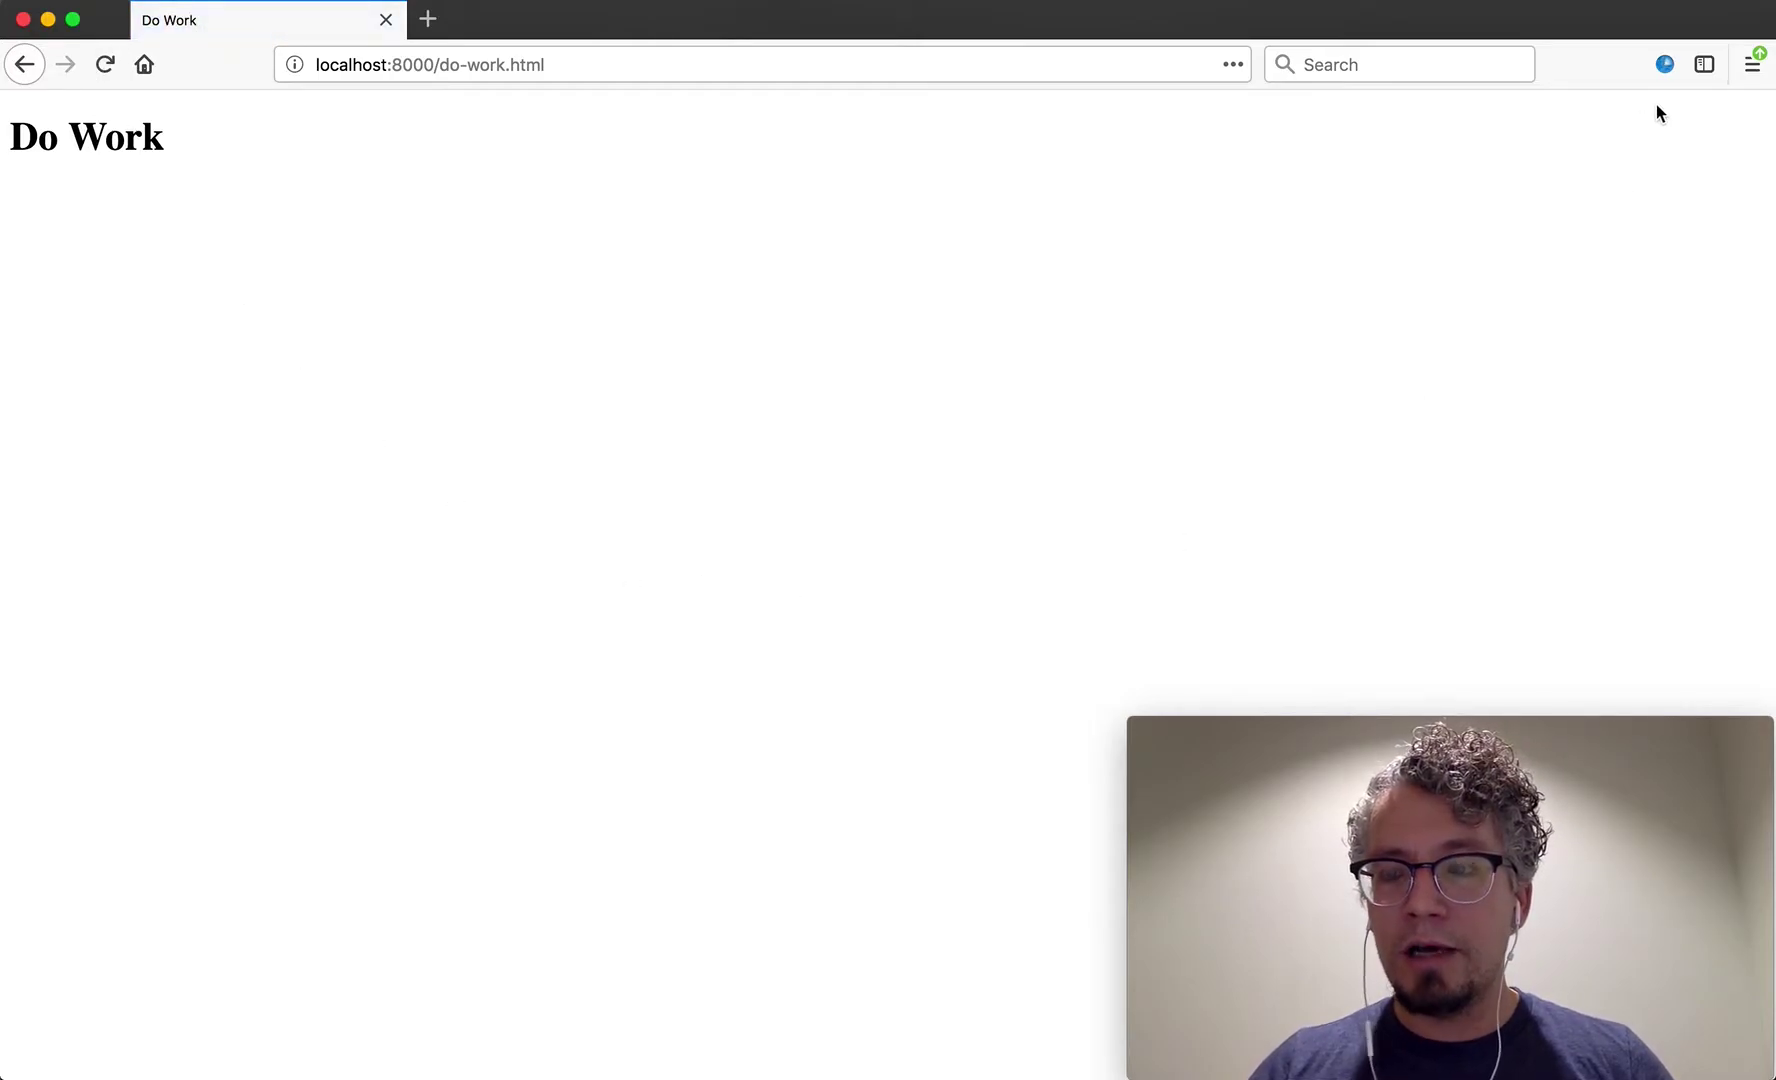
{"action": "left_click", "coordinate": [1662, 75]}
{"action": "left_click", "coordinate": [1460, 155]}
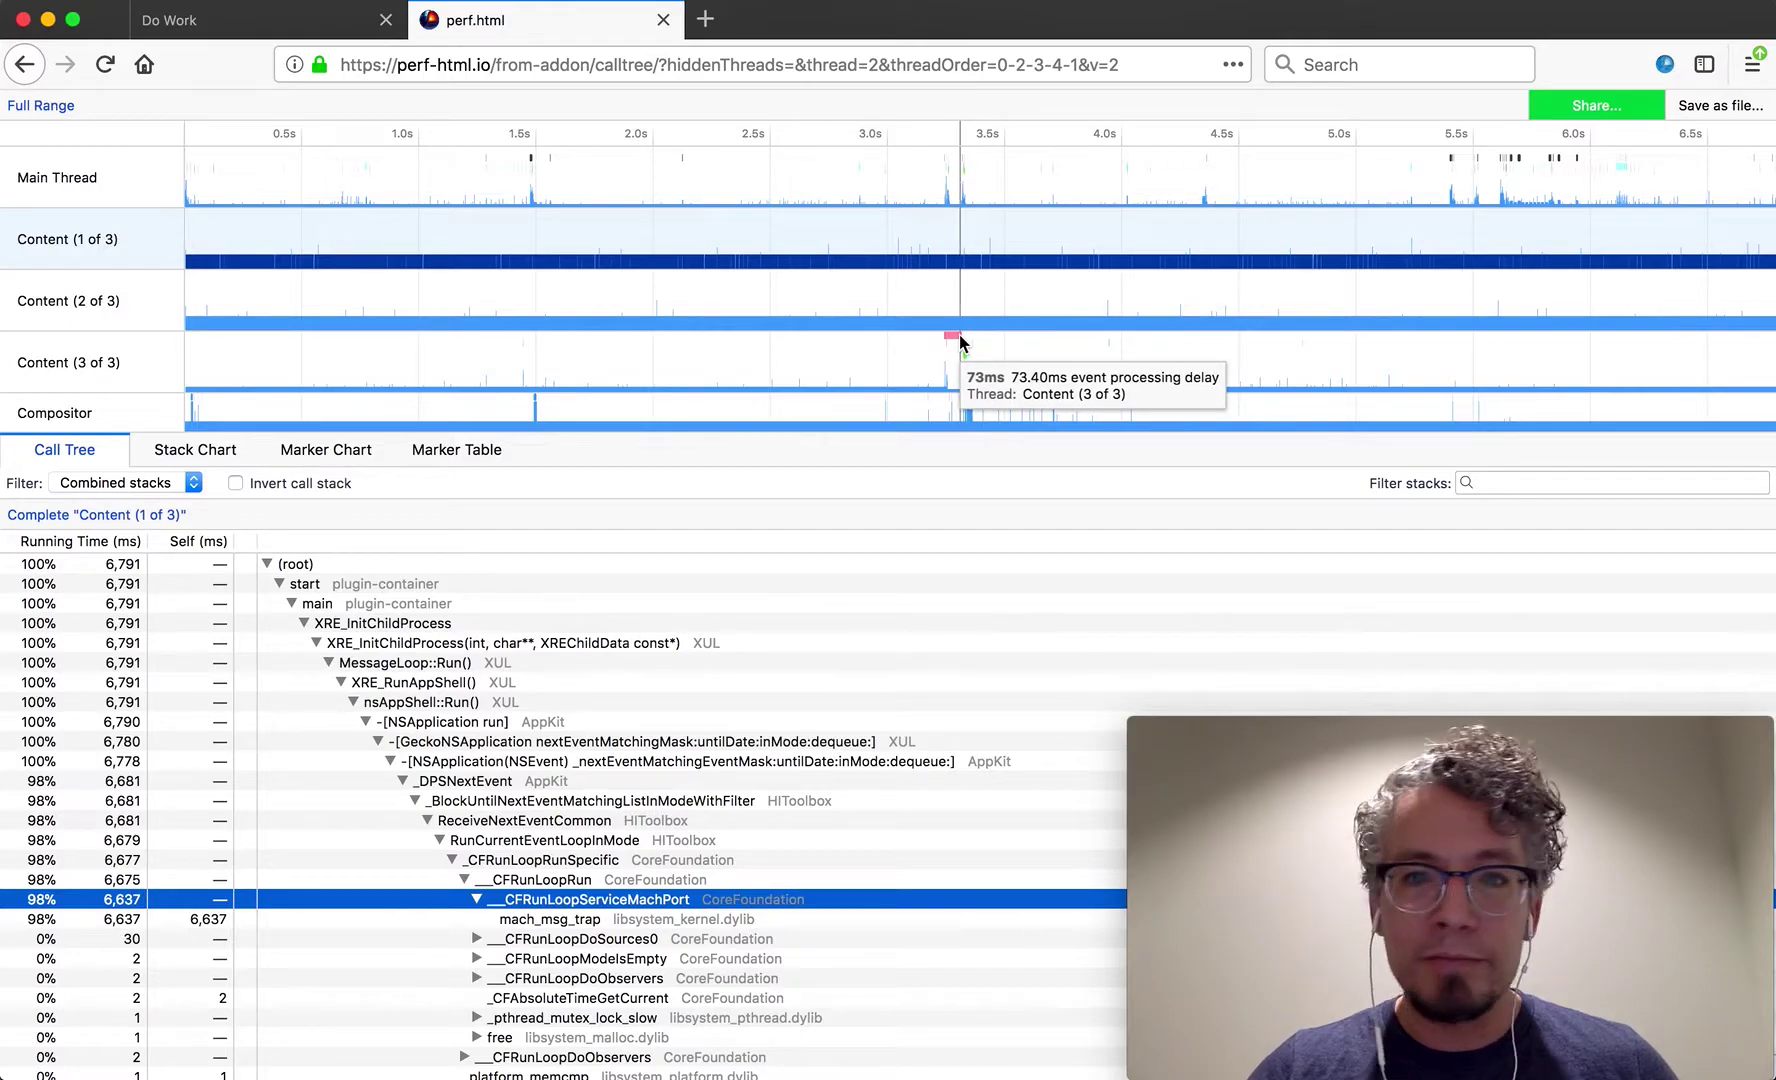
Hide every thread track except Content (3 of 3) and zoom the page to 200%.
{"action": "right_click", "coordinate": [157, 332]}
{"action": "left_click", "coordinate": [190, 372]}
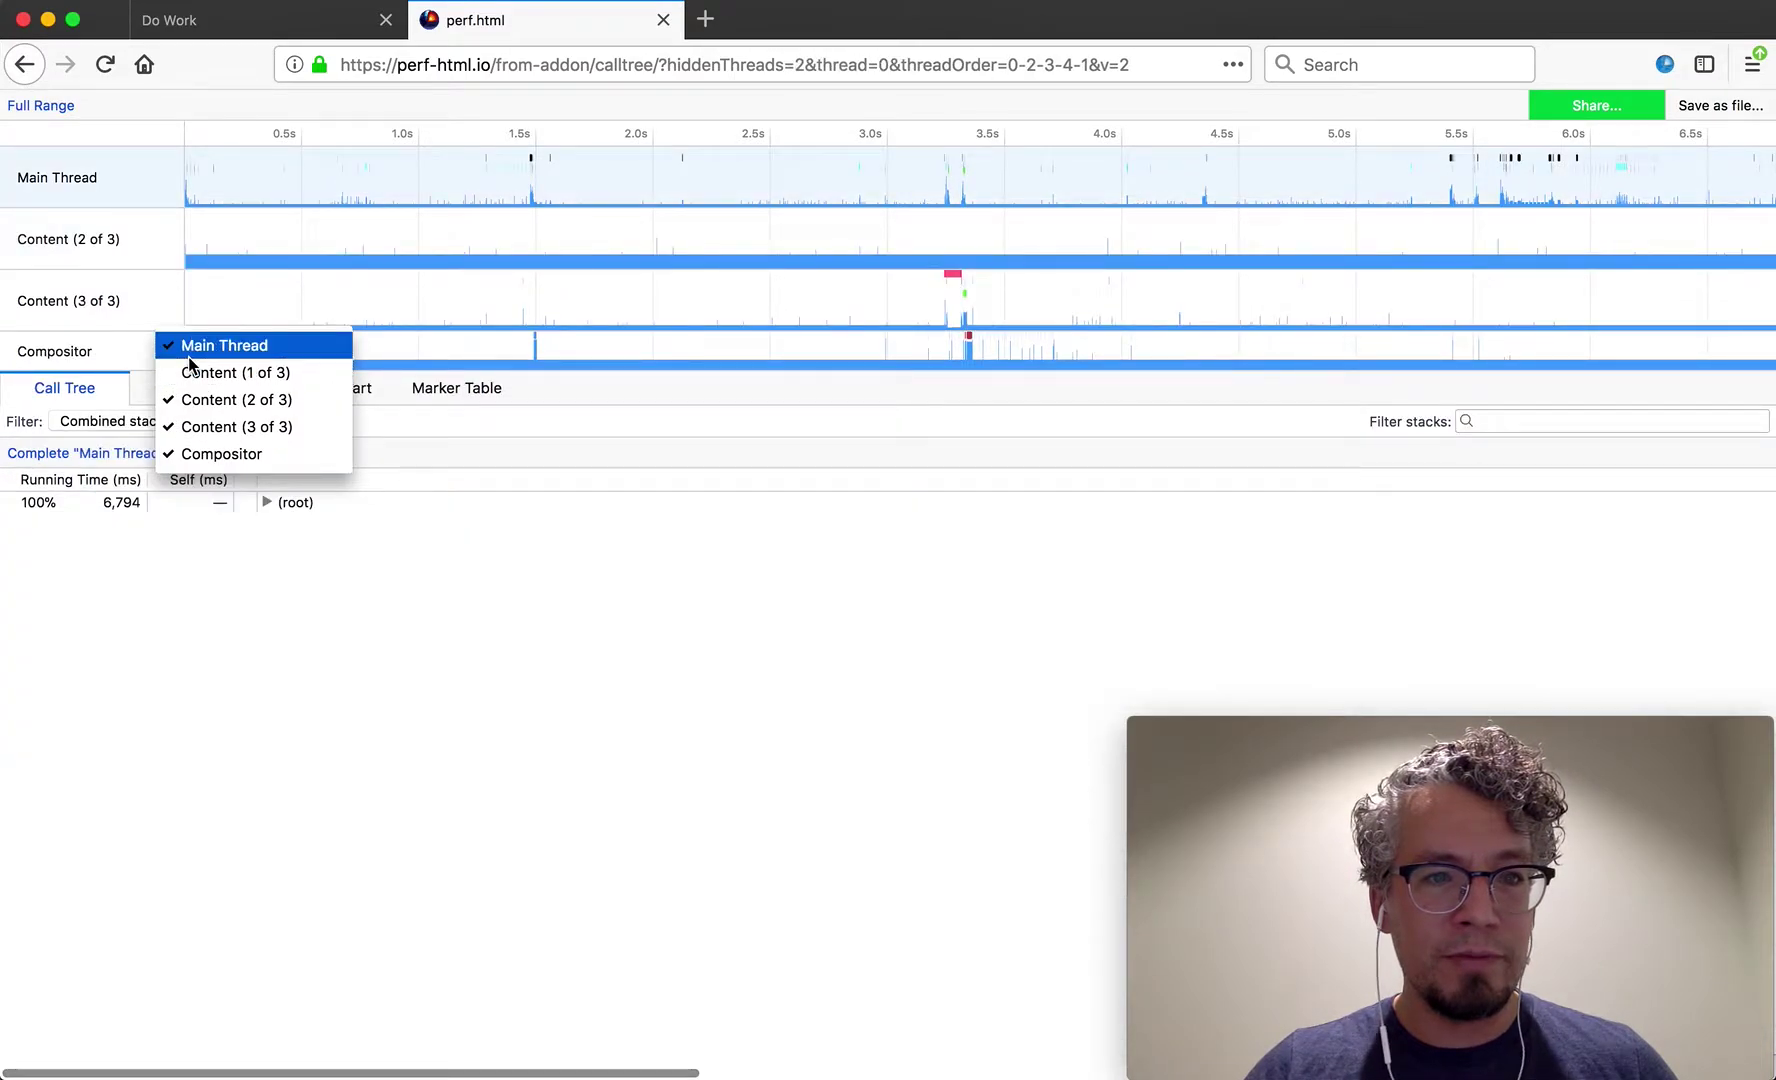
{"action": "left_click", "coordinate": [190, 346]}
{"action": "left_click", "coordinate": [190, 400]}
{"action": "left_click", "coordinate": [189, 455]}
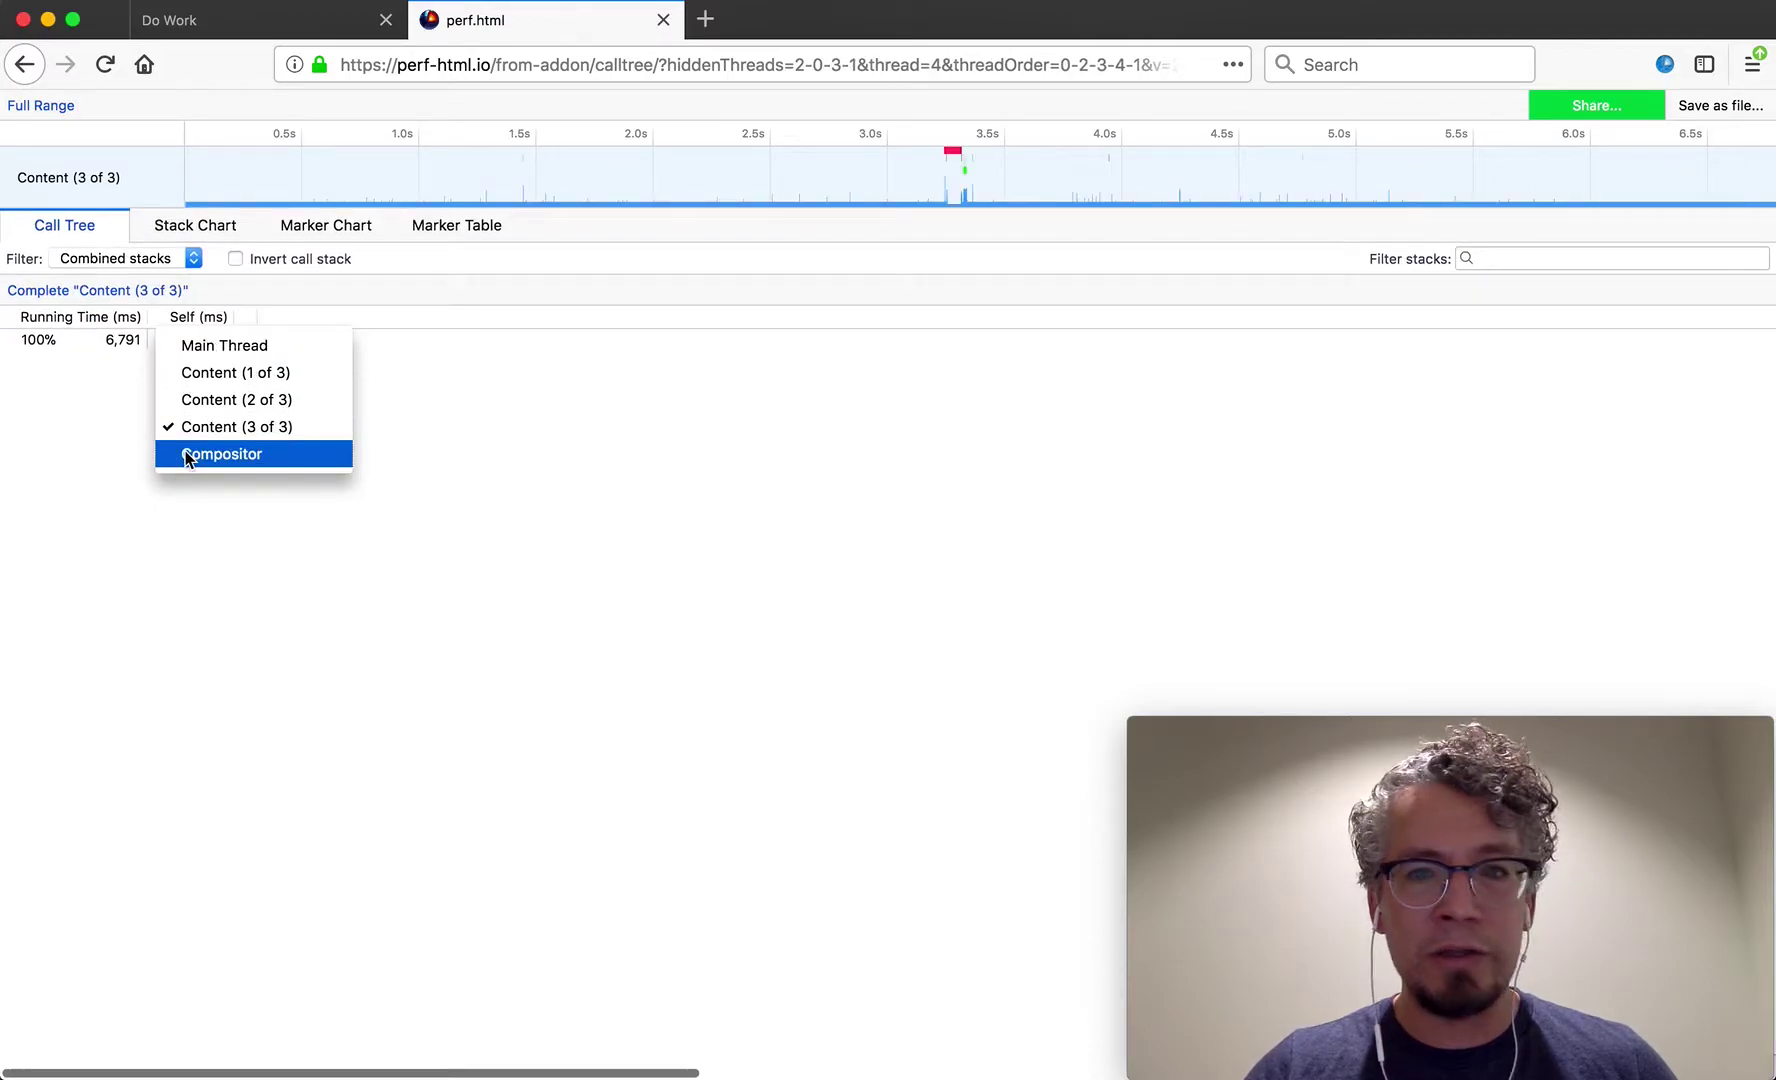
{"action": "left_click", "coordinate": [540, 526]}
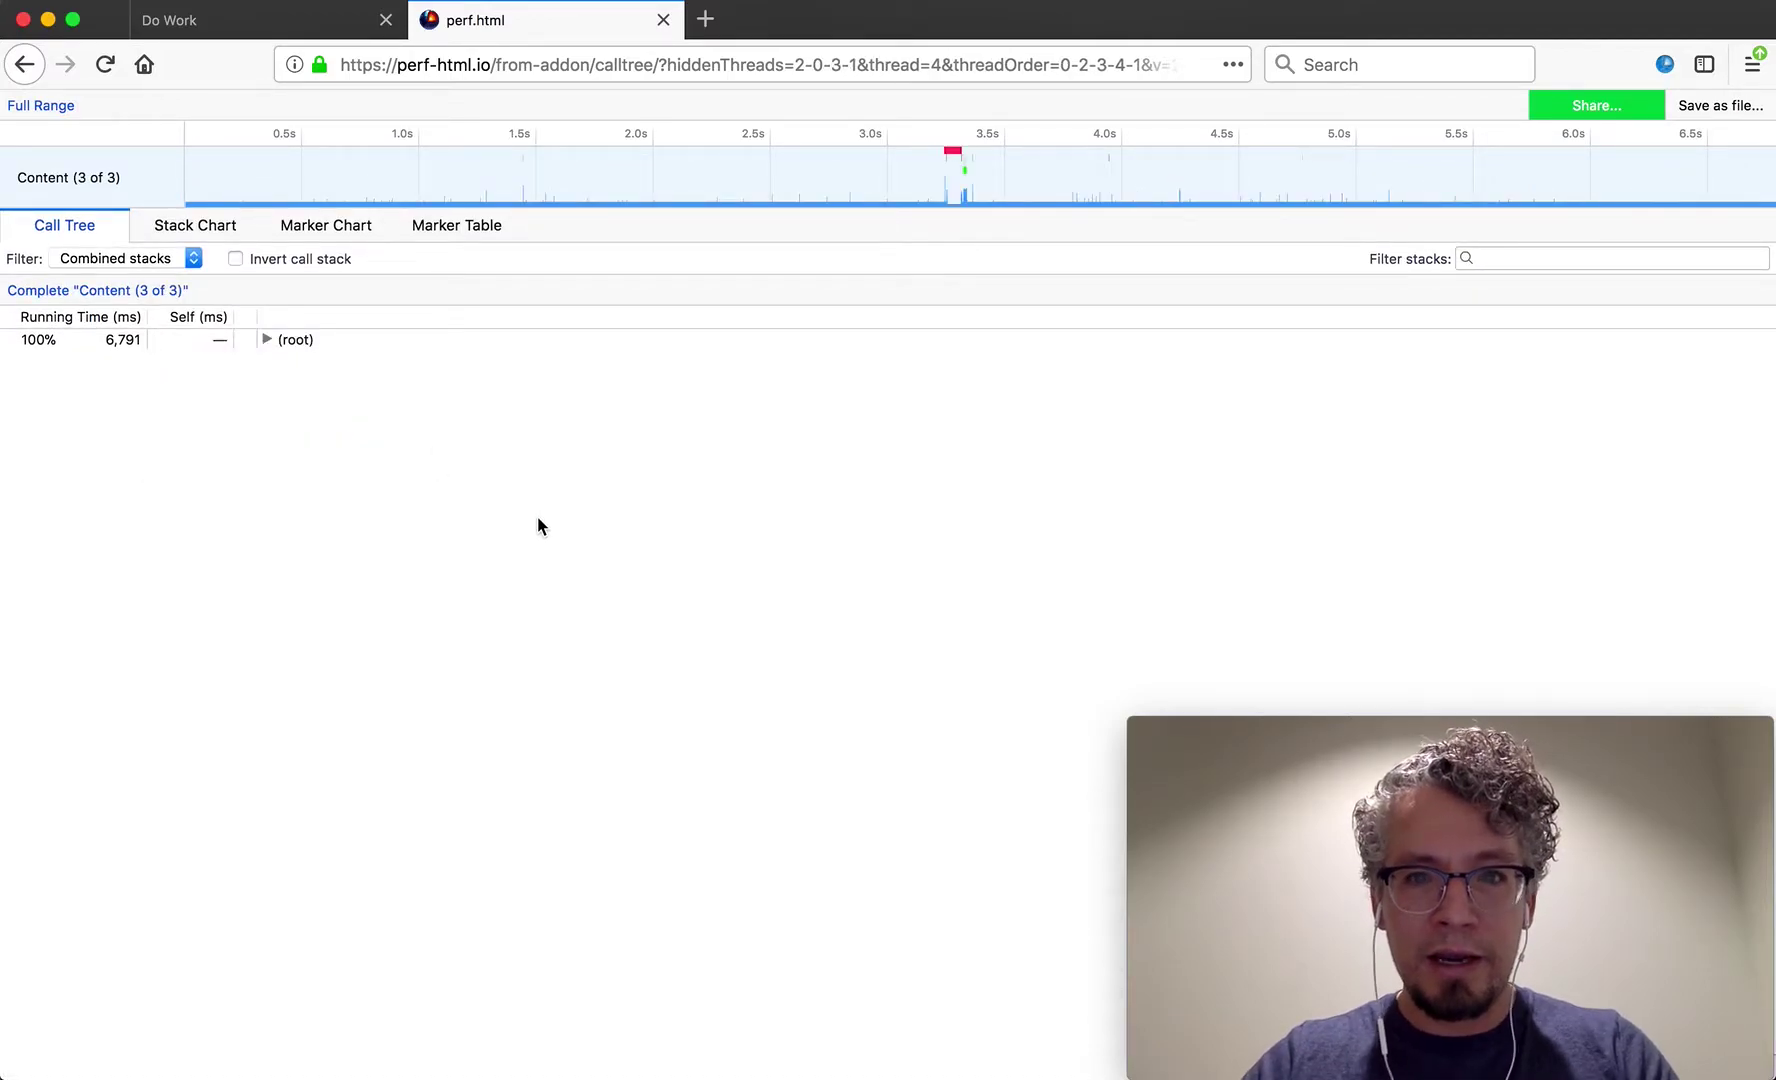
{"action": "key", "text": "super+plus"}
{"action": "key", "text": "super+plus"}
{"action": "key", "text": "super+plus"}
{"action": "key", "text": "super+plus"}
{"action": "key", "text": "super+plus"}
{"action": "key", "text": "super+plus"}
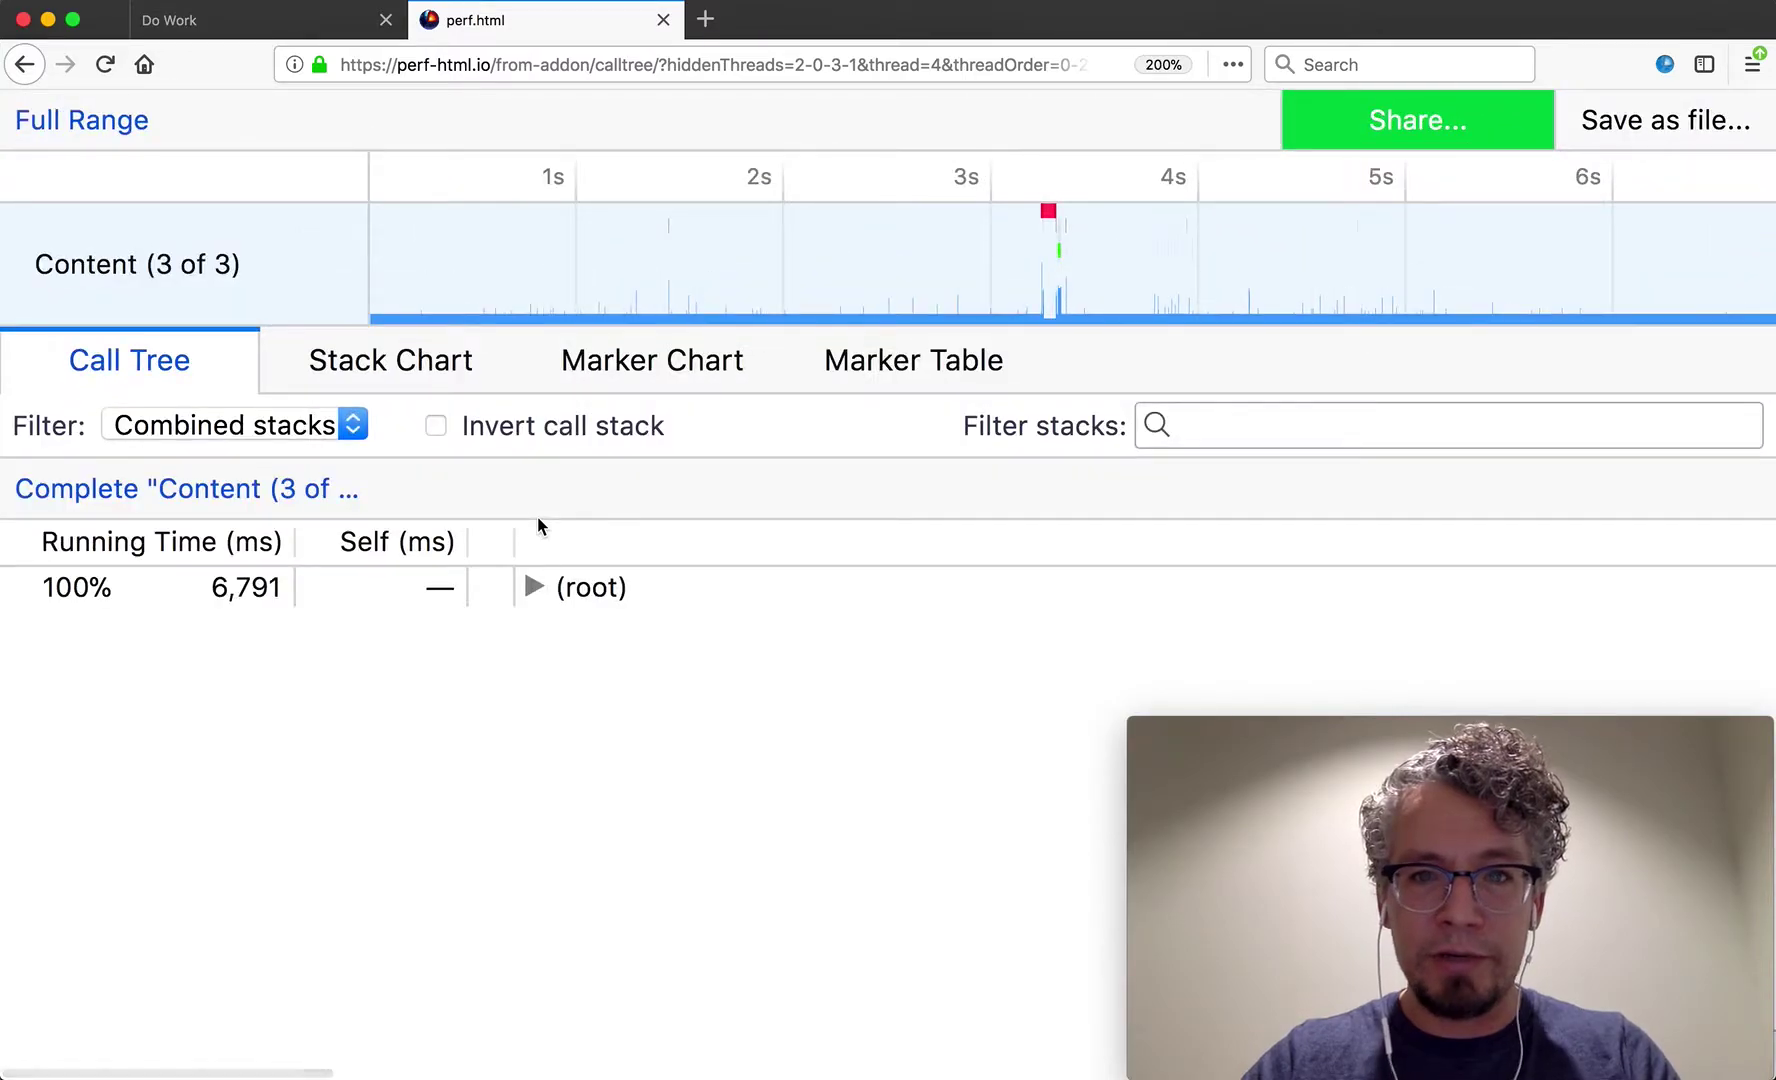
Select the red 73 ms event-delay marker and zoom into that range.
{"action": "left_click", "coordinate": [1048, 214]}
{"action": "left_click", "coordinate": [1048, 258]}
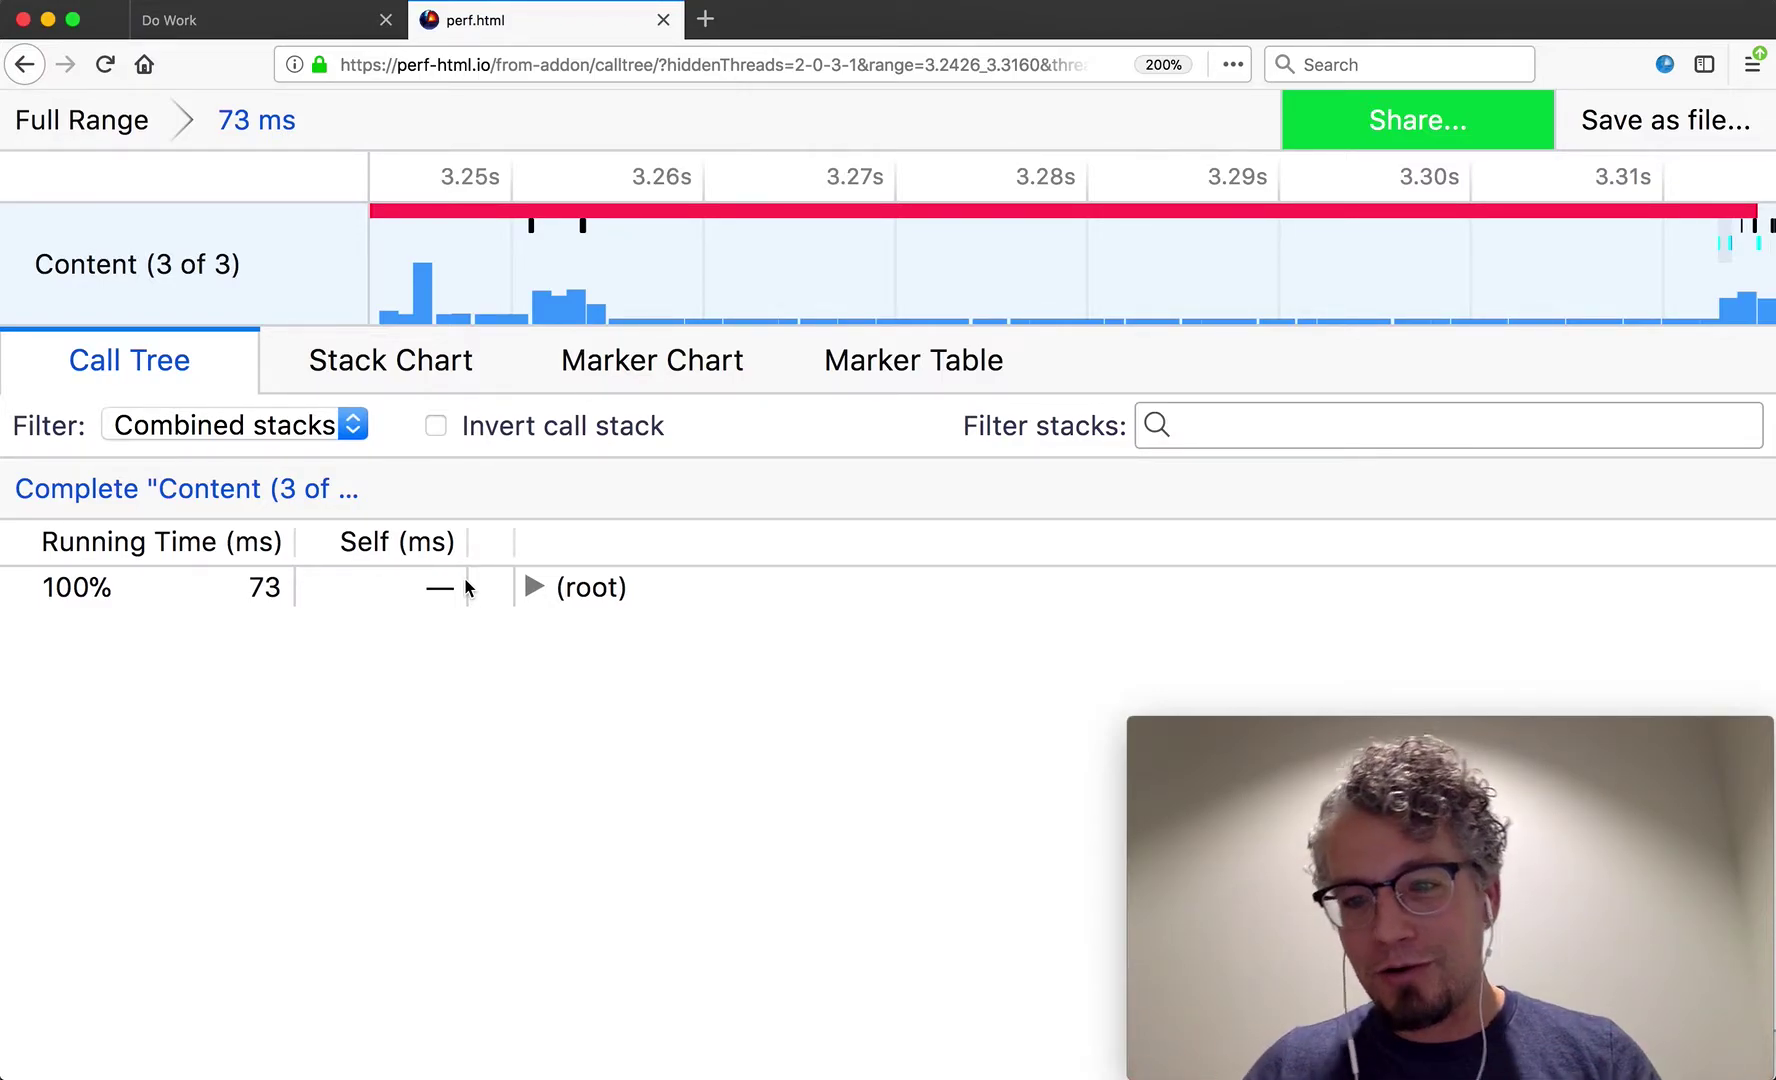
Switch the stack filter to JS only and compare do-work.html with tab-content.js samples.
{"action": "left_click", "coordinate": [284, 428]}
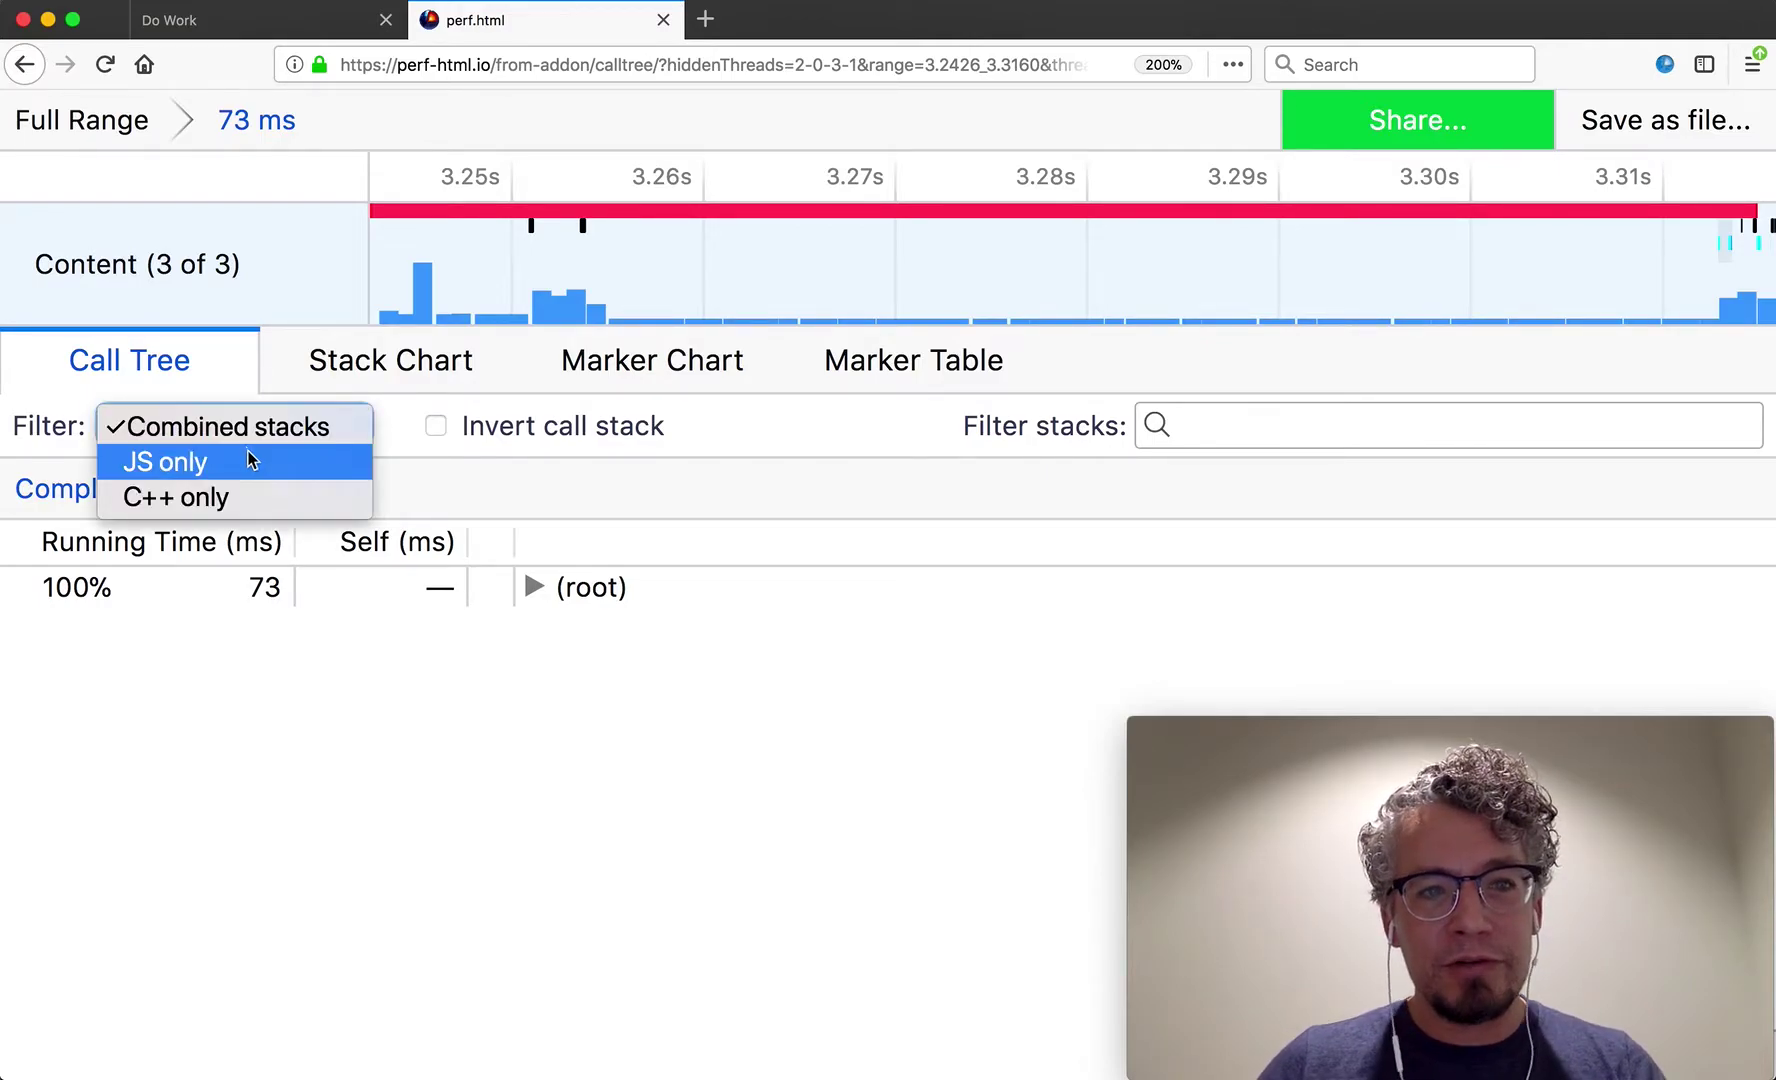
{"action": "left_click", "coordinate": [250, 462]}
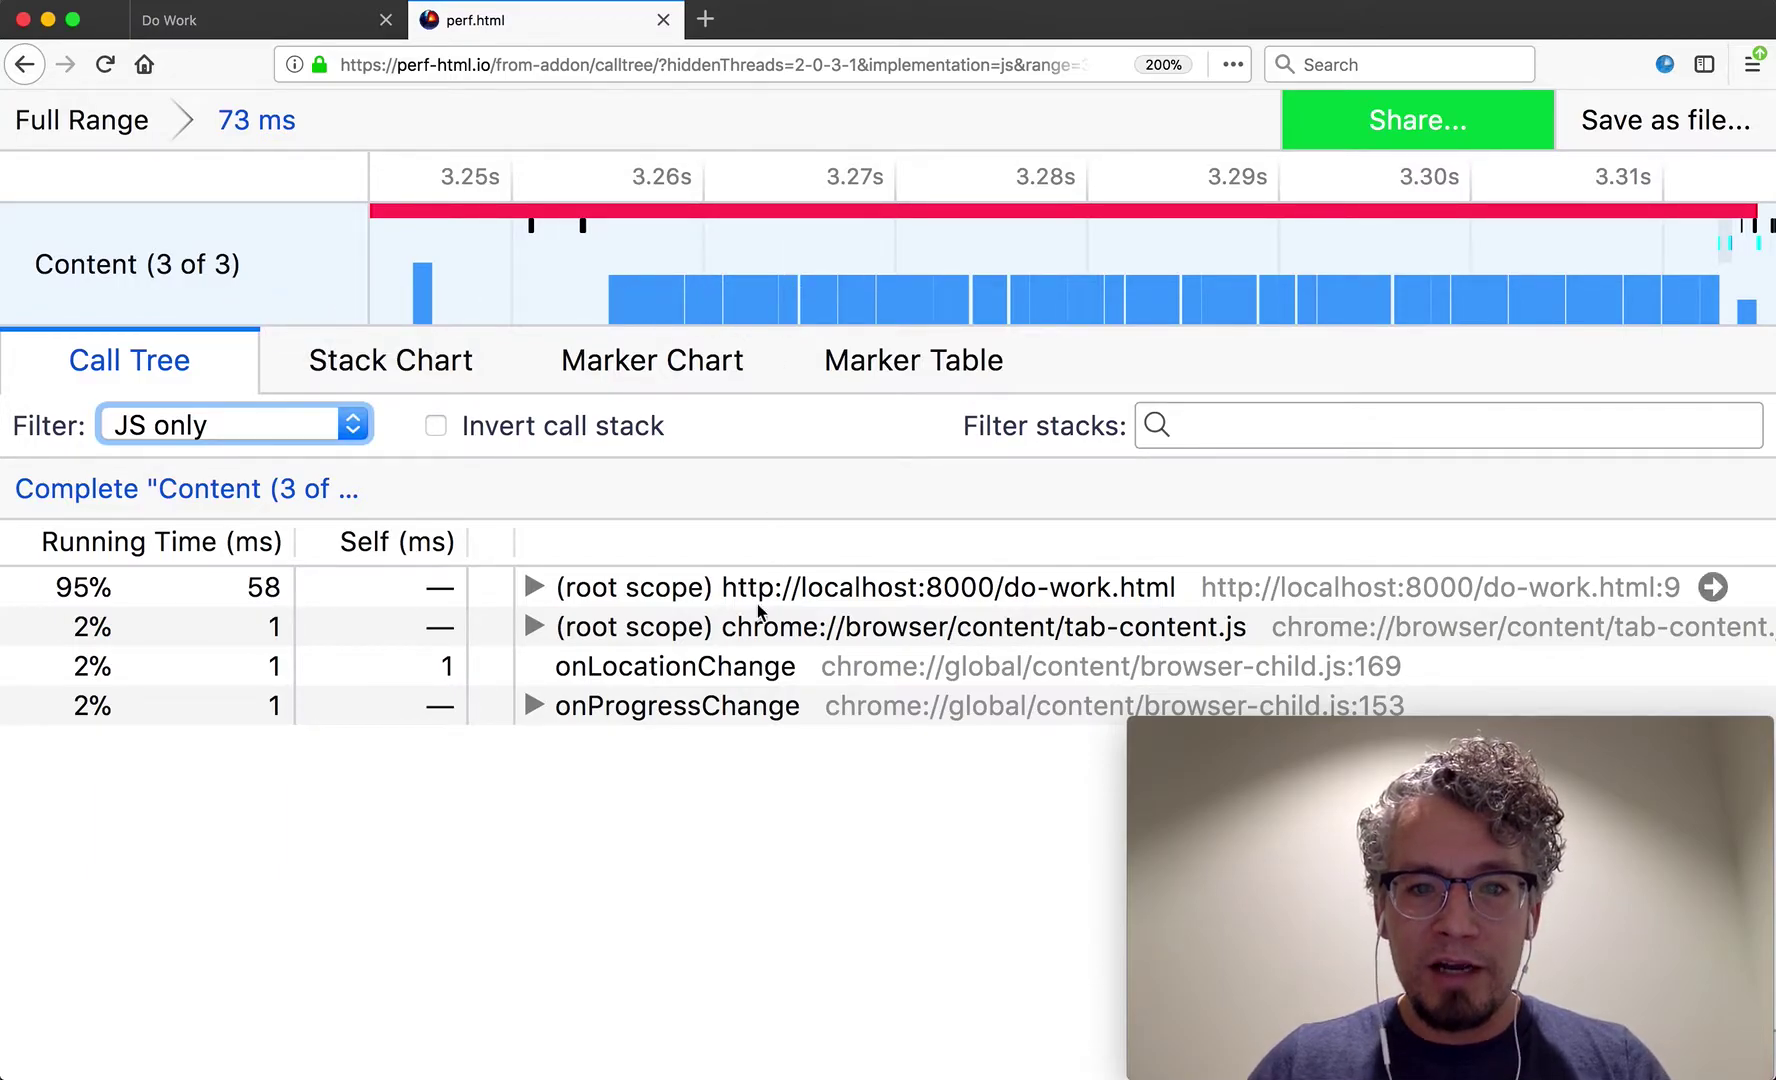
{"action": "mouse_move", "coordinate": [860, 587]}
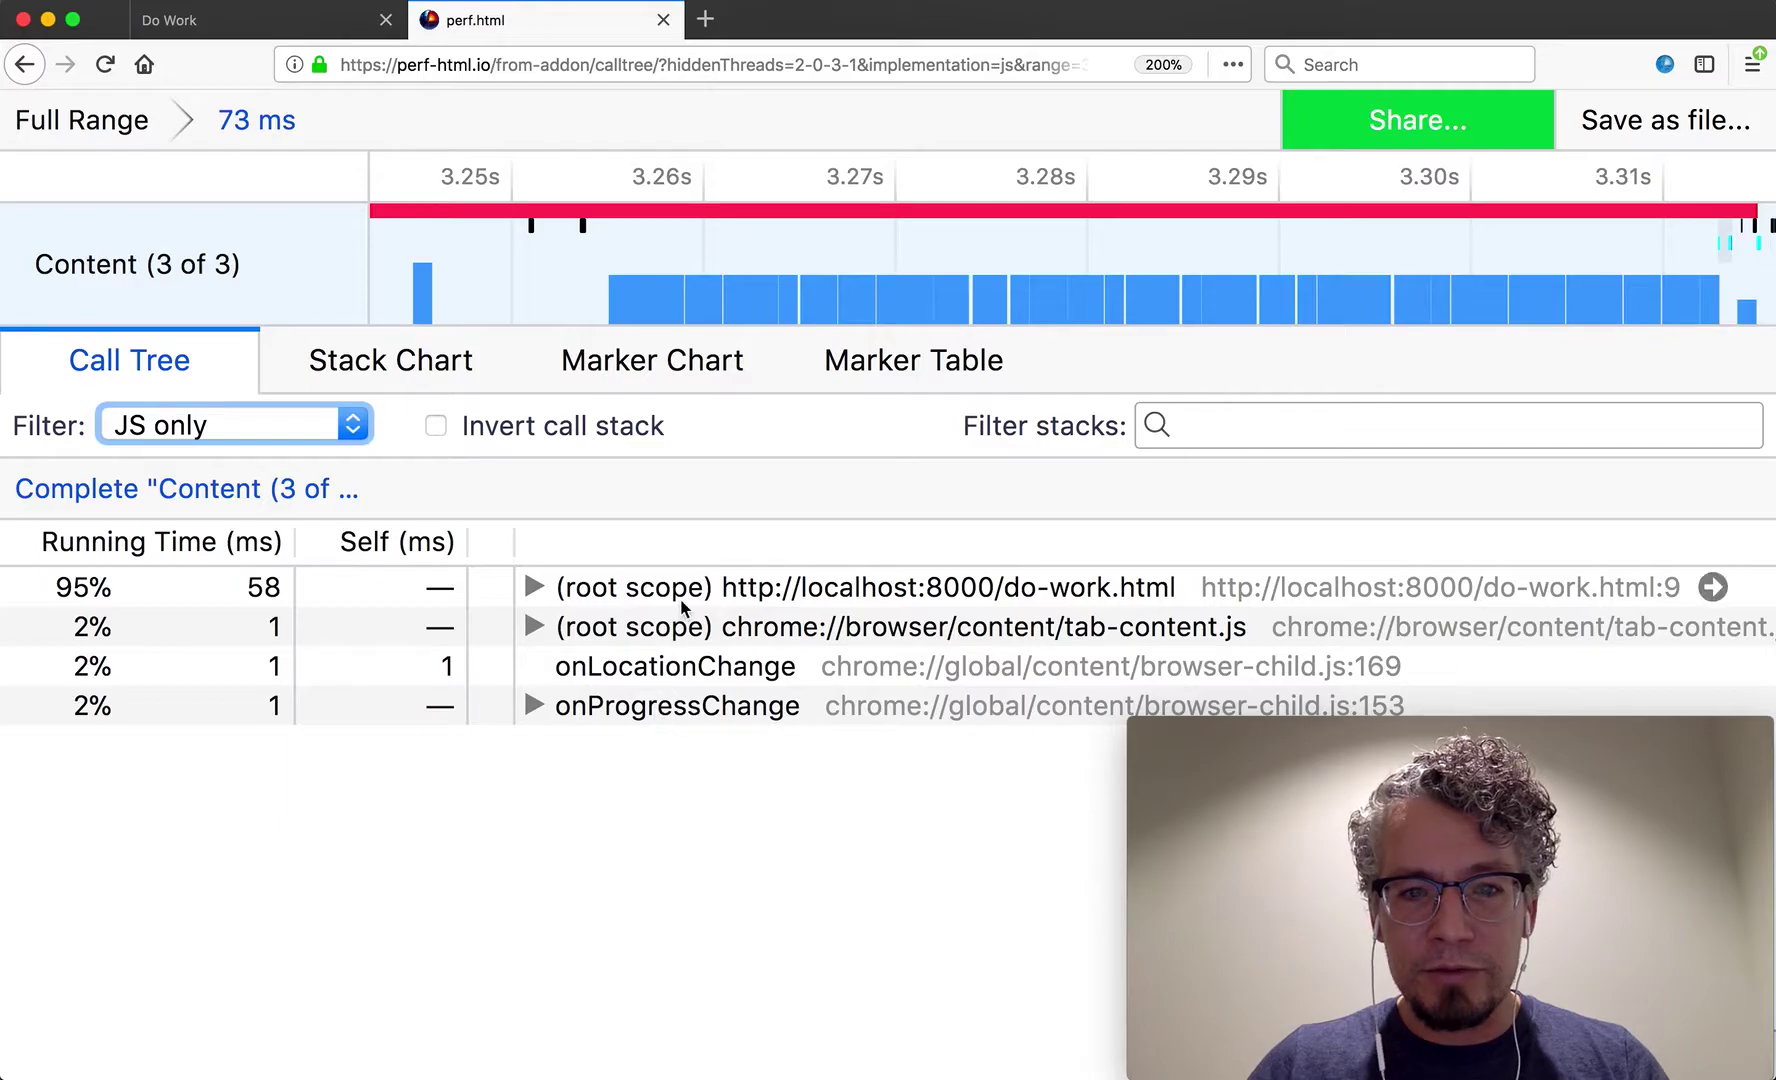
{"action": "left_click", "coordinate": [694, 594]}
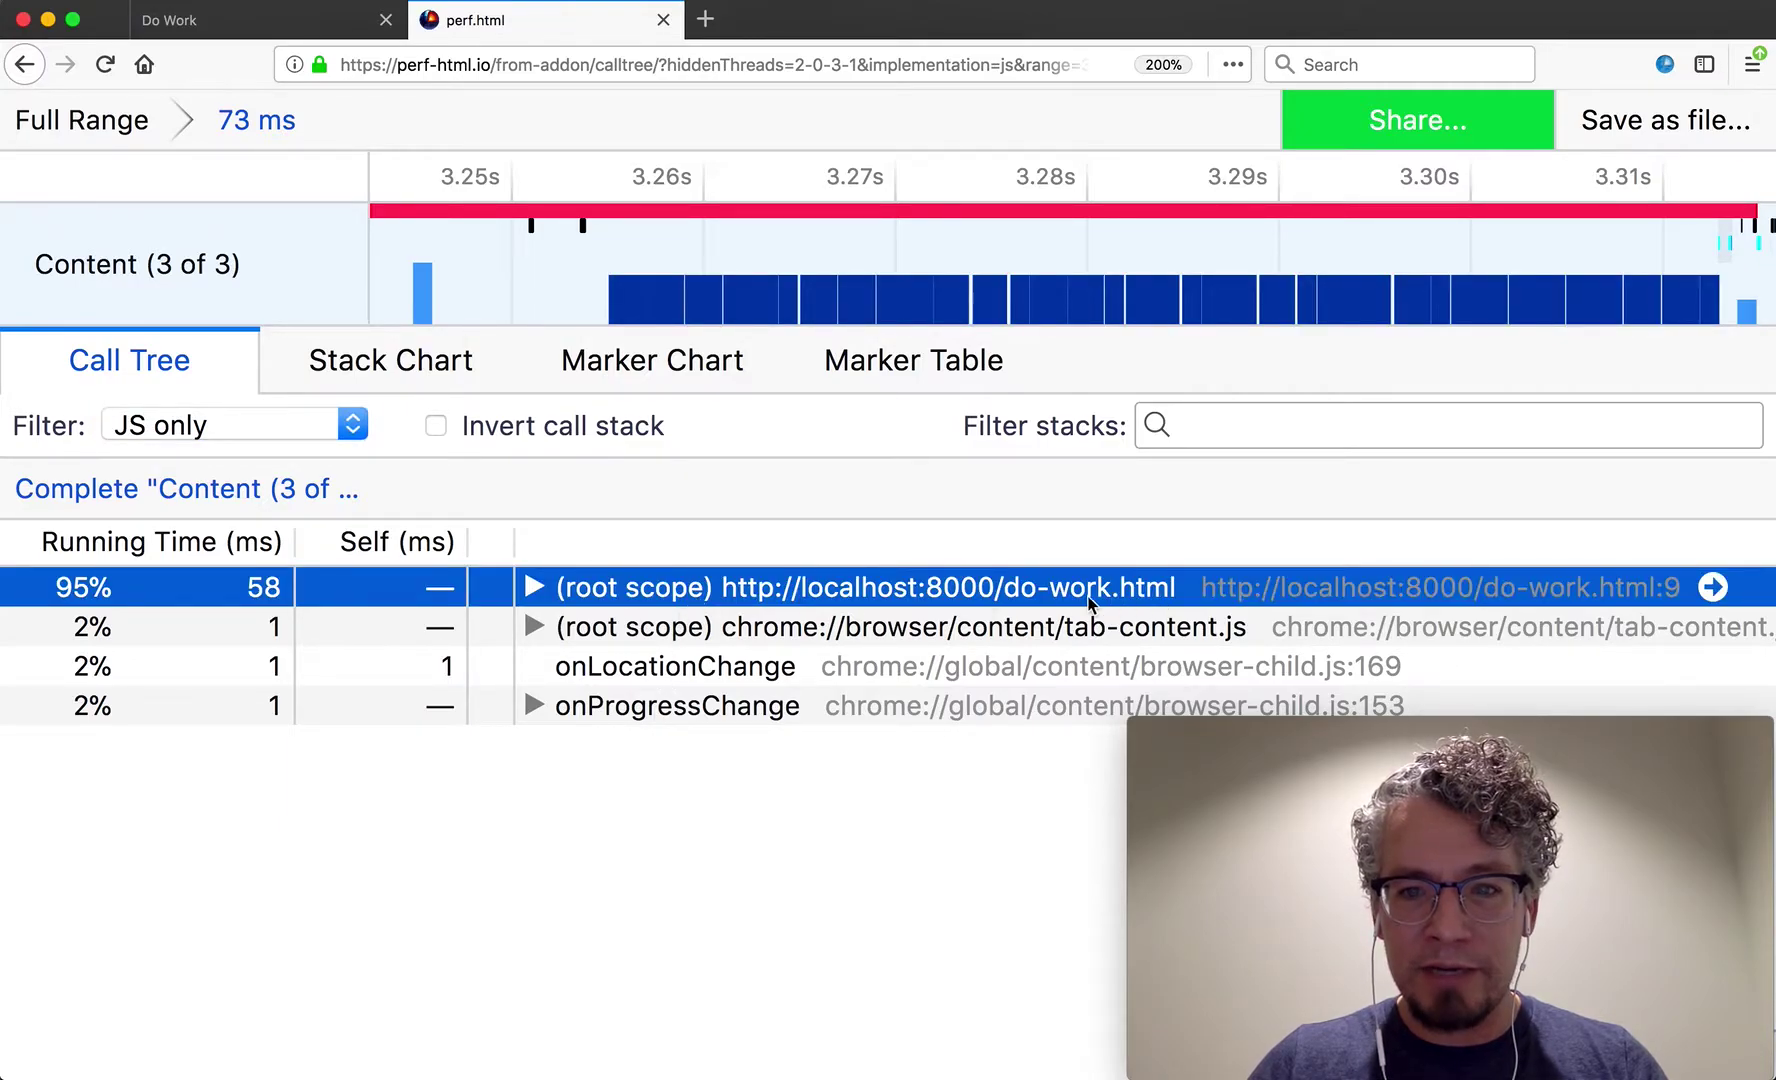
{"action": "left_click", "coordinate": [1057, 618]}
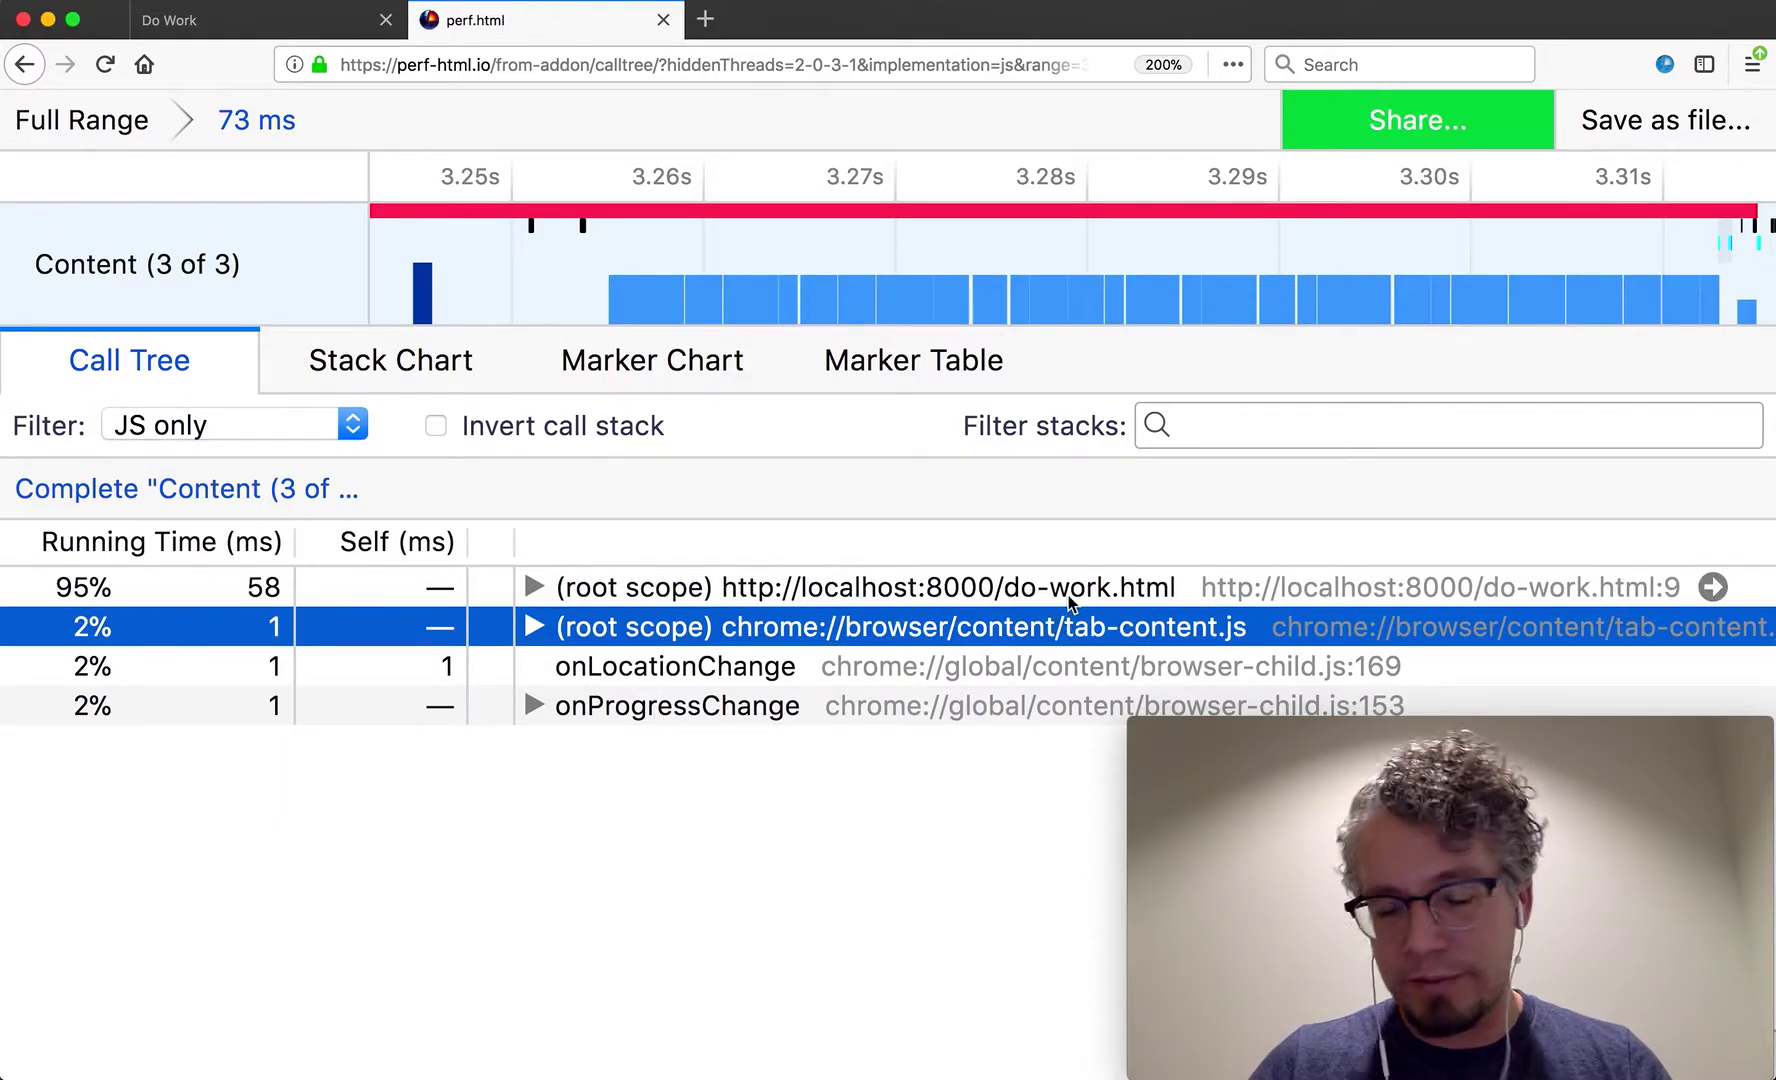
{"action": "left_click", "coordinate": [1070, 589]}
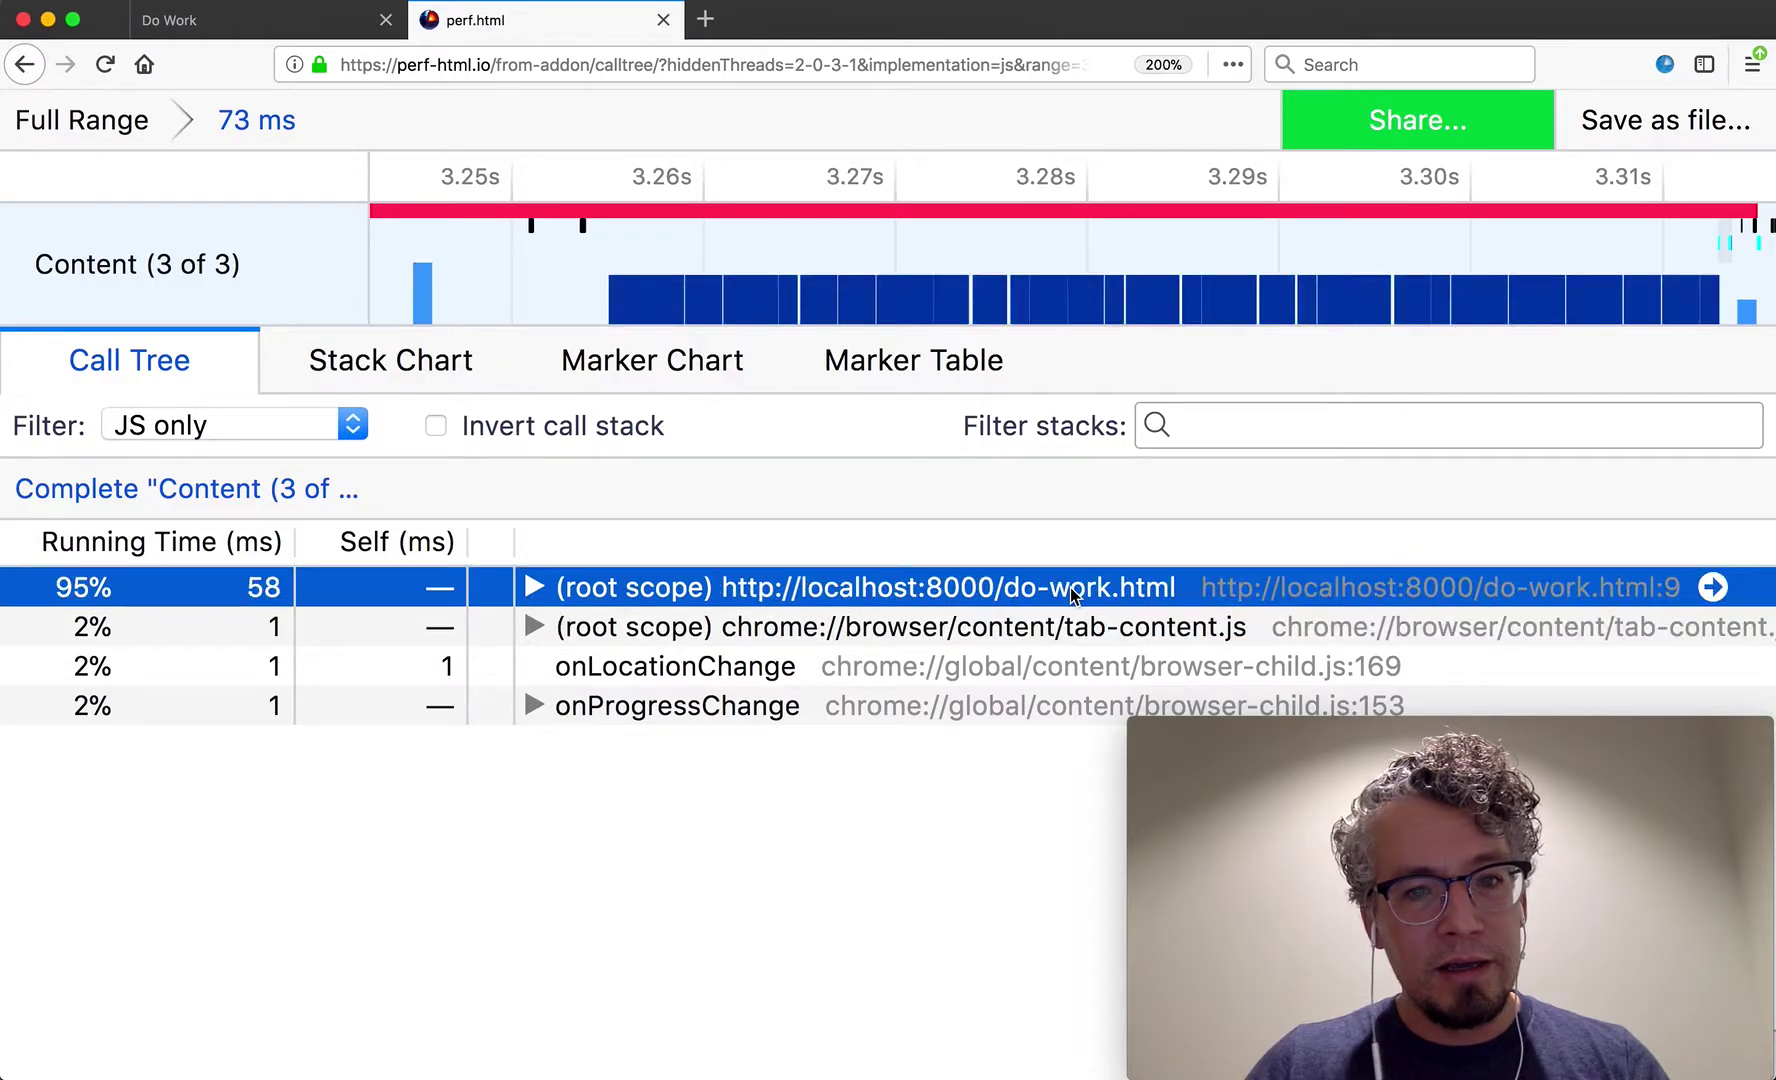
{"action": "left_click", "coordinate": [1000, 611]}
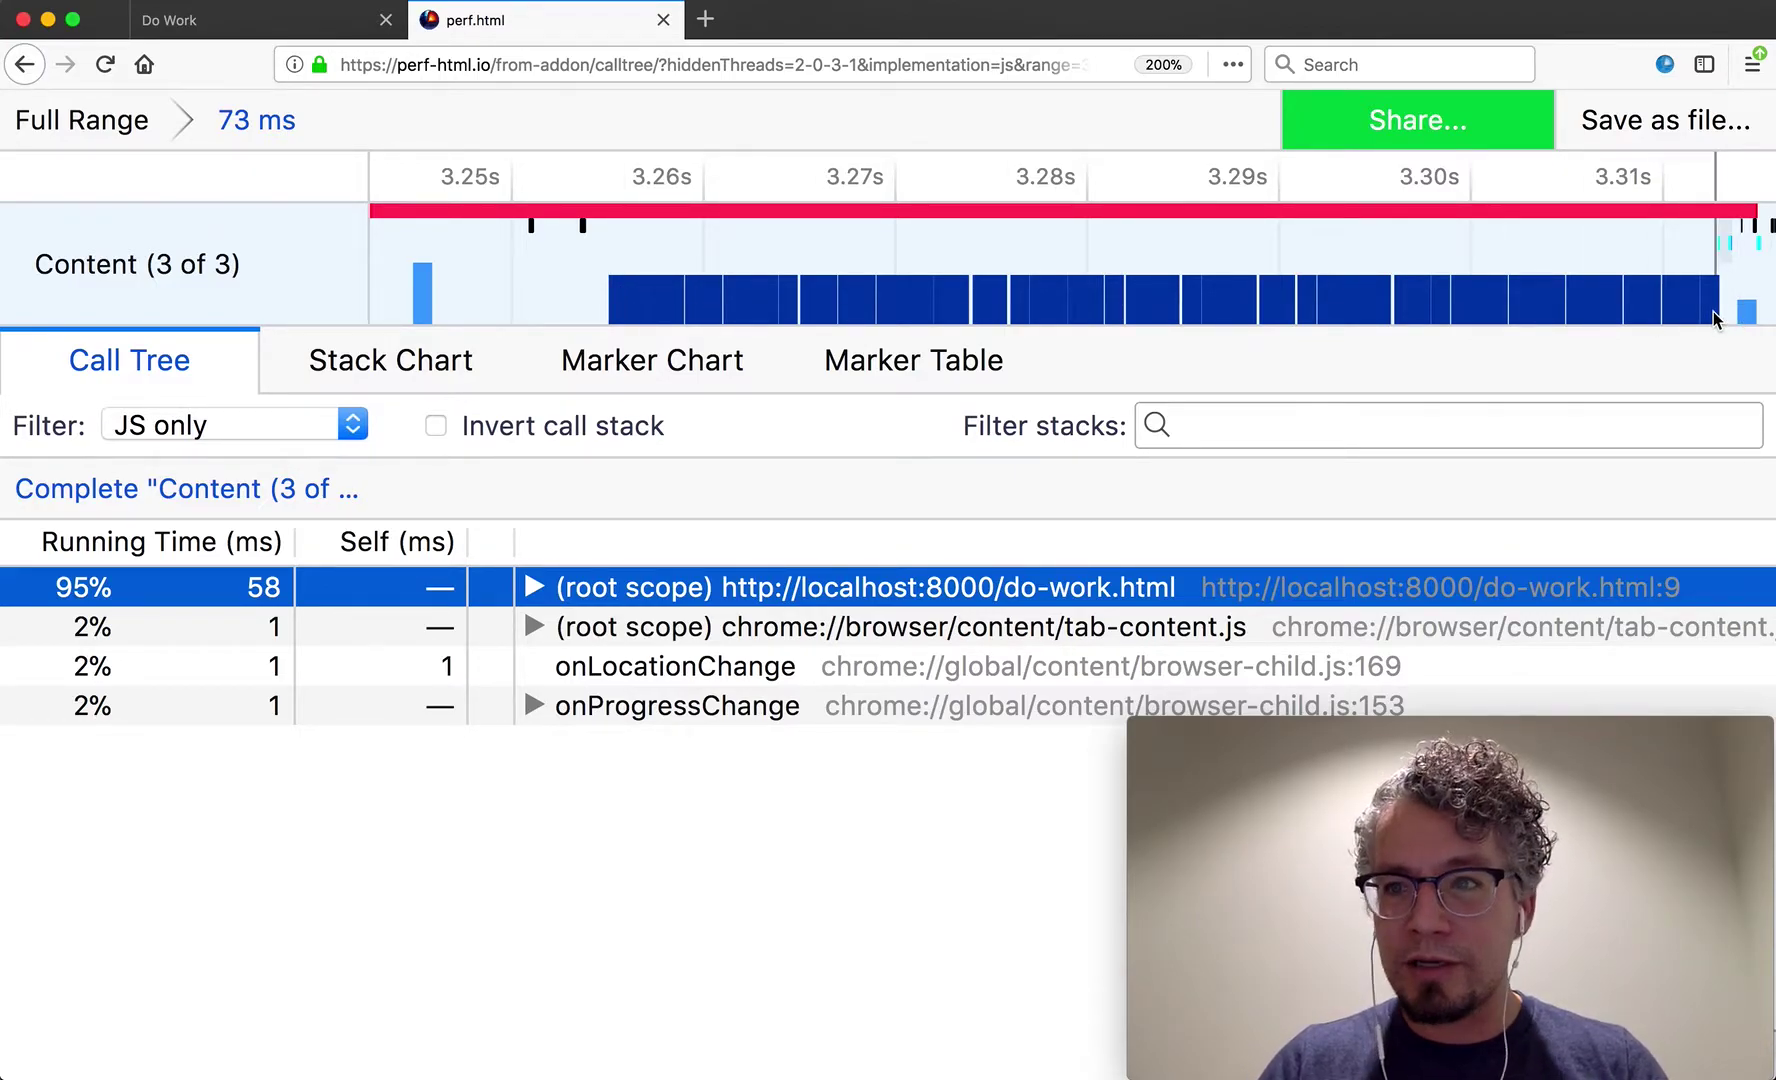
Select the dark blue do-work.html samples and zoom into that 58 ms span.
{"action": "mouse_move", "coordinate": [1715, 318]}
{"action": "left_mouse_down"}
{"action": "mouse_move", "coordinate": [1621, 286]}
{"action": "mouse_move", "coordinate": [610, 267]}
{"action": "left_mouse_up"}
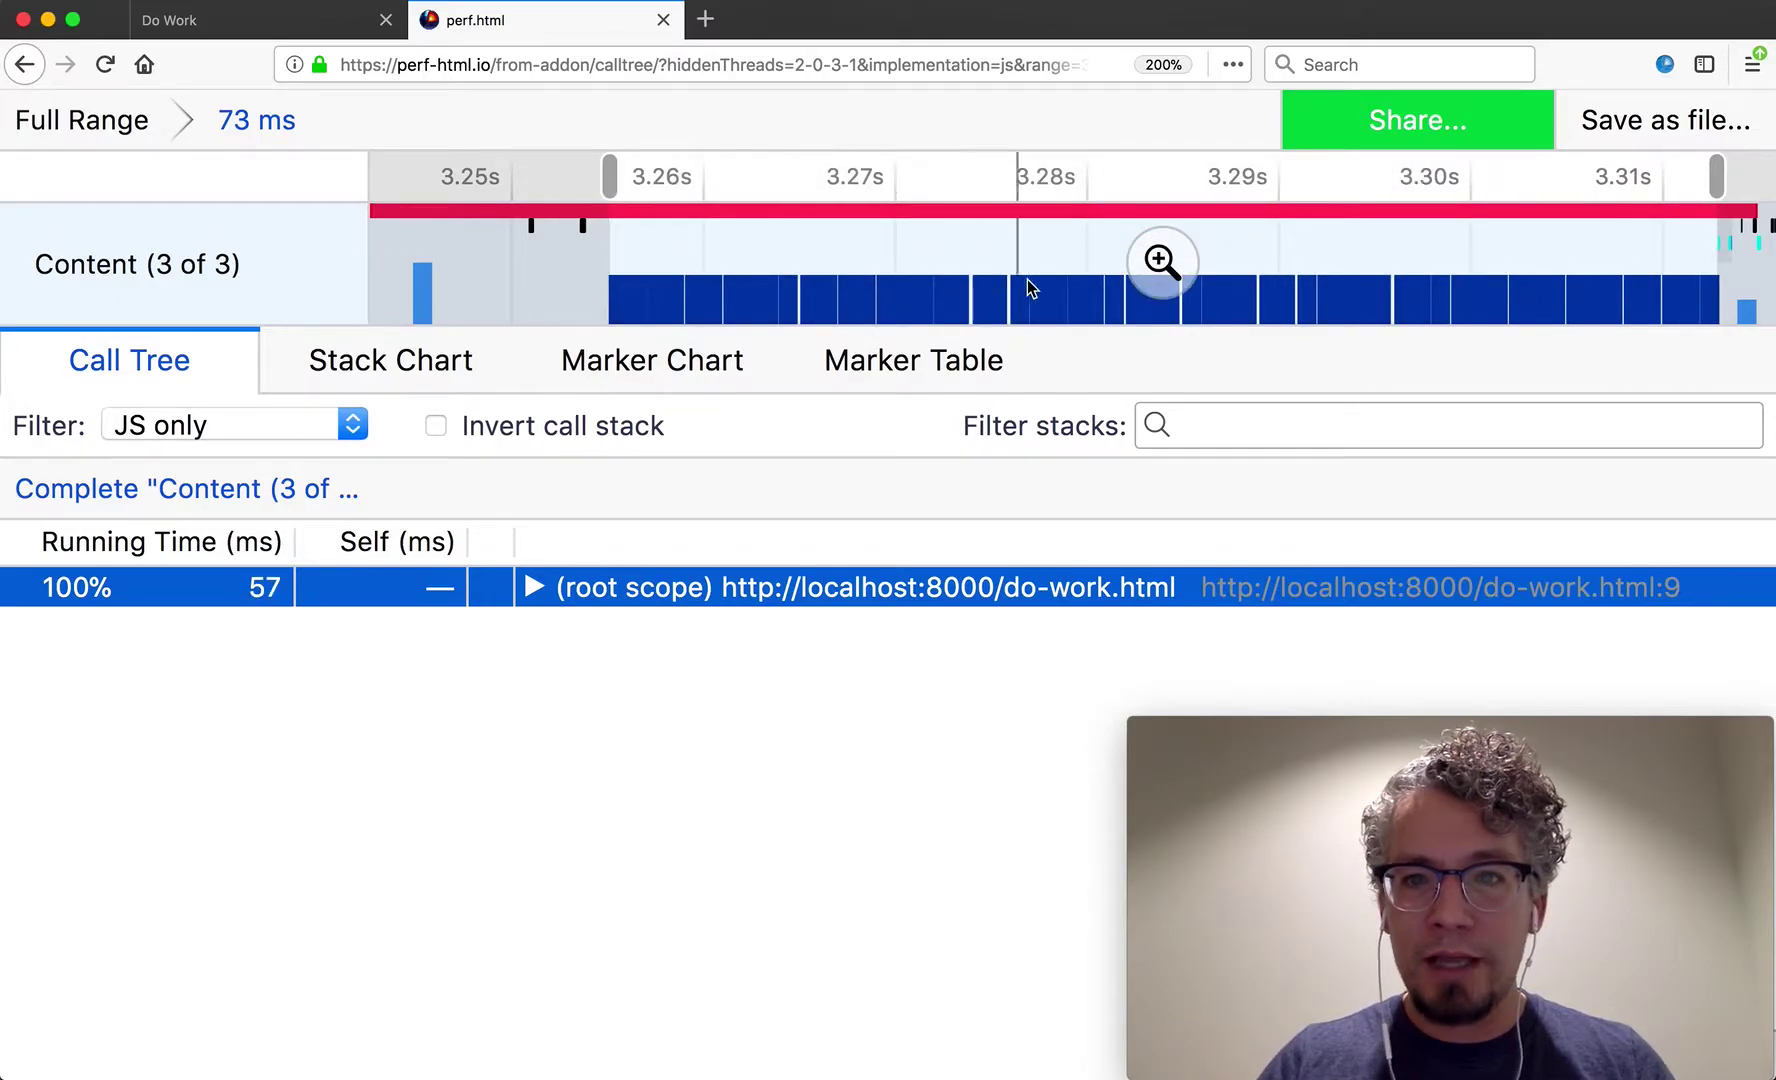
{"action": "left_click", "coordinate": [1160, 261]}
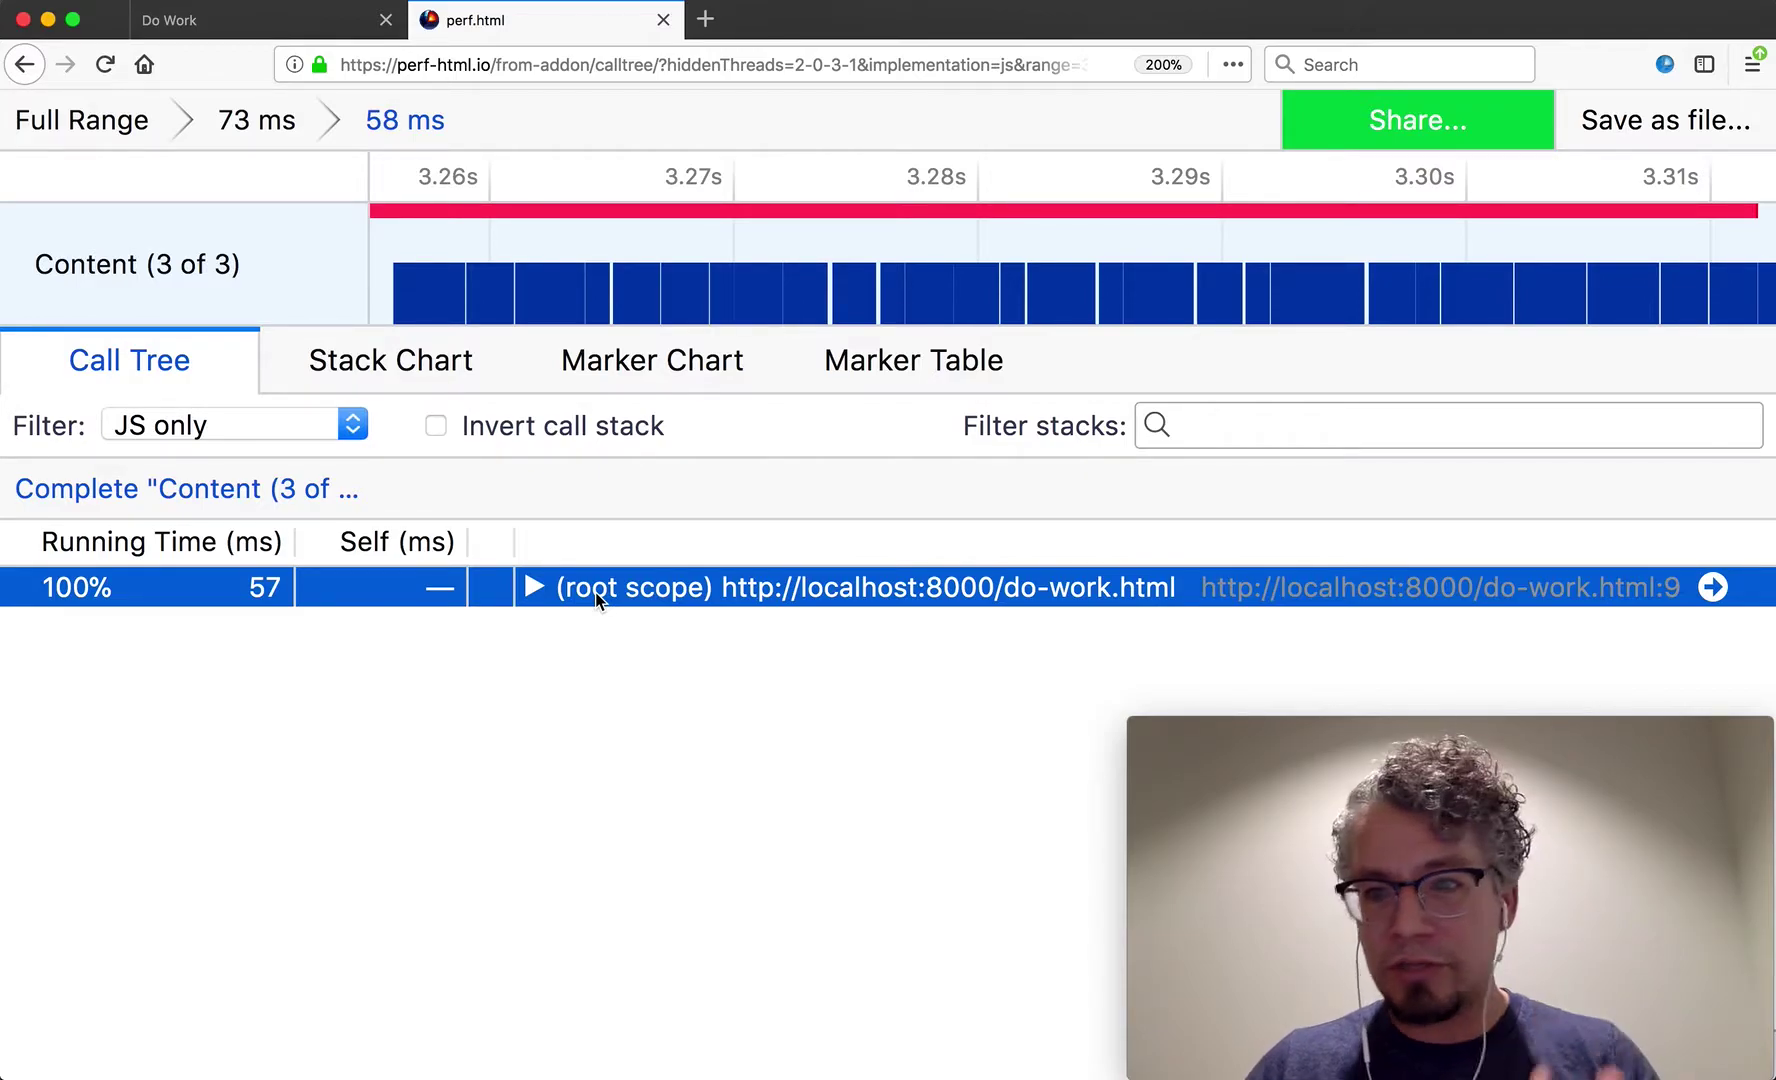
Expand the call tree from root scope through a, b and c down to doWork.
{"action": "key", "text": "Right"}
{"action": "key", "text": "Down"}
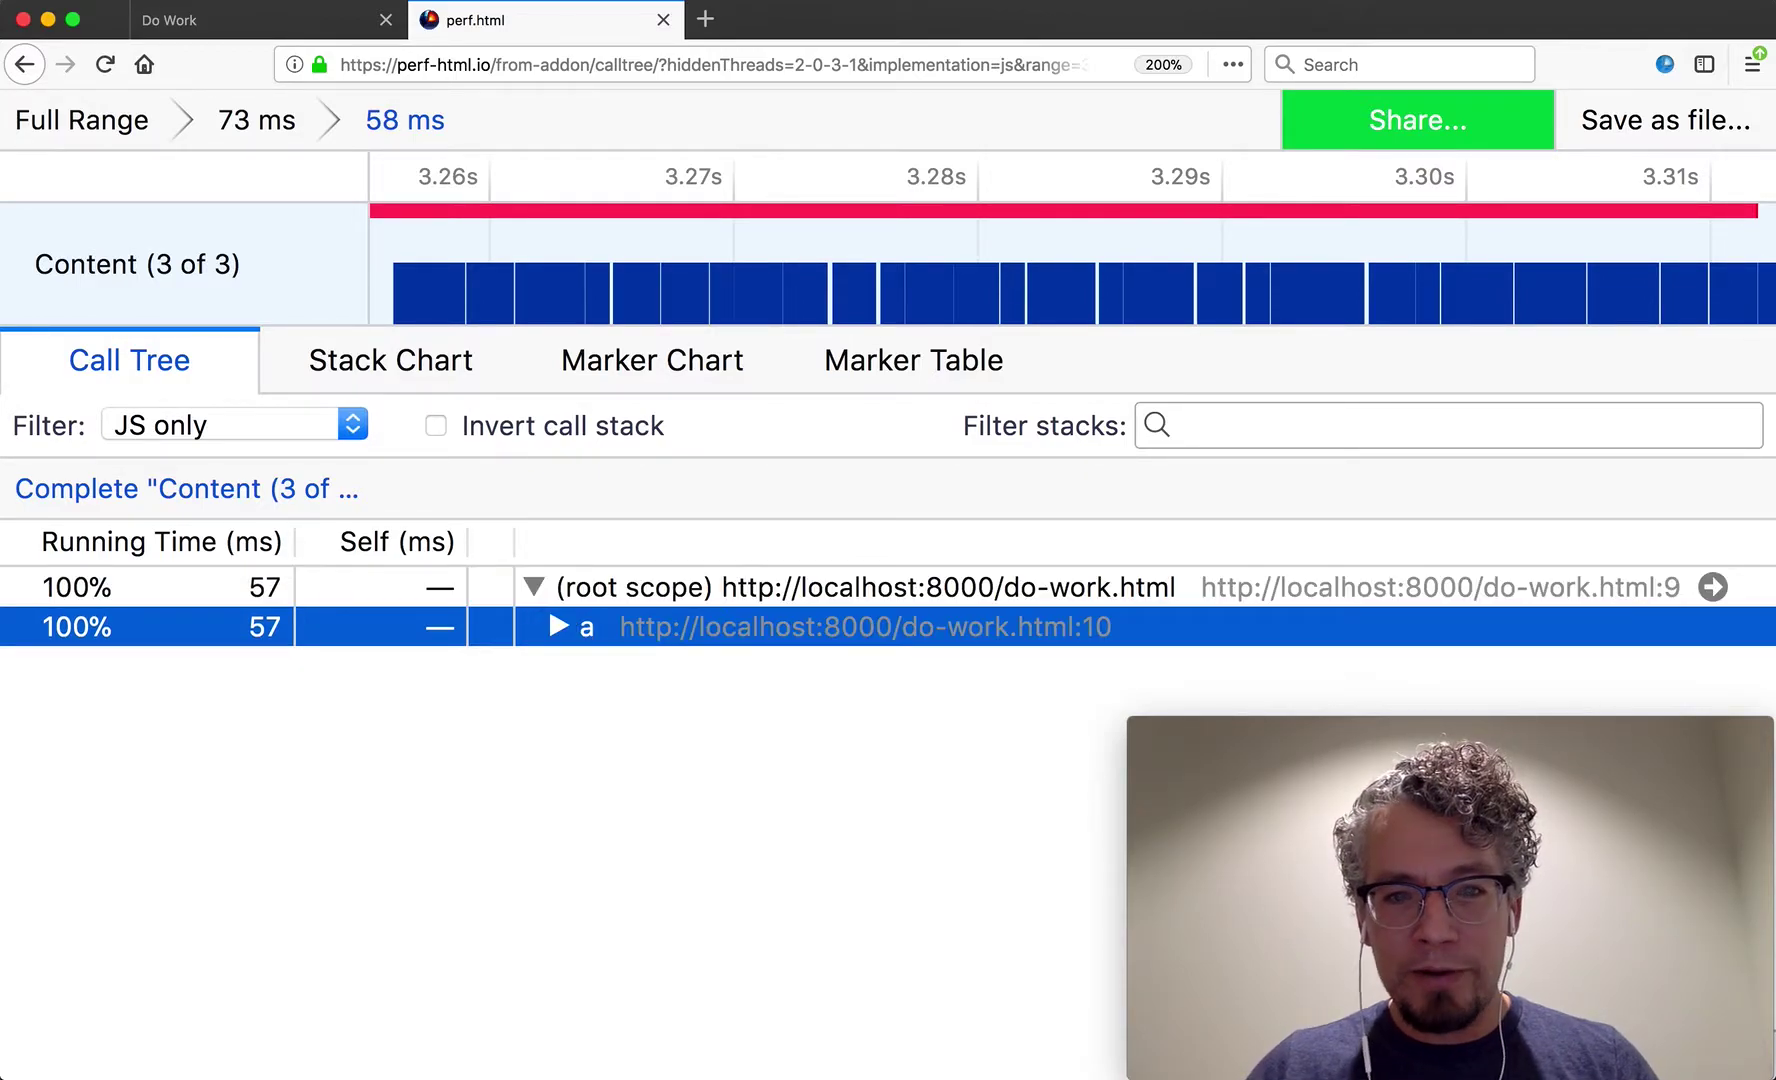
{"action": "key", "text": "Right"}
{"action": "key", "text": "Down"}
{"action": "key", "text": "Right"}
{"action": "key", "text": "Down"}
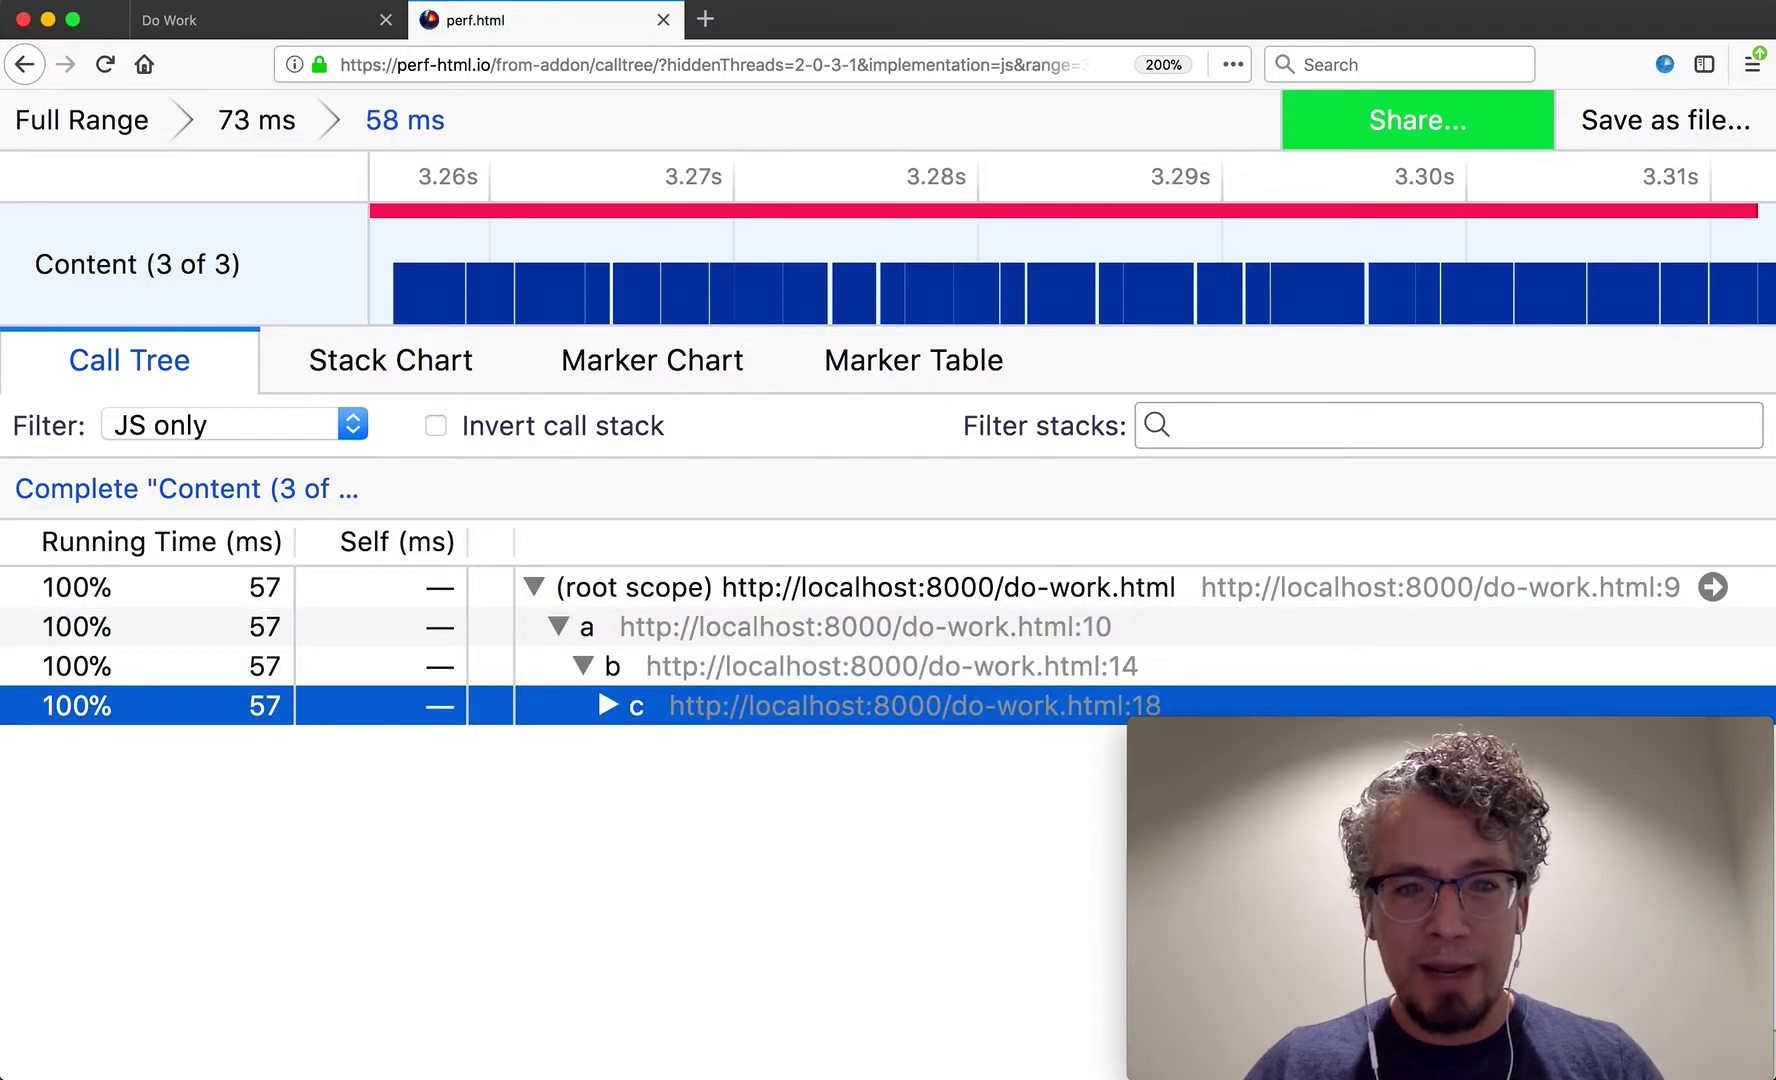
{"action": "key", "text": "Right"}
{"action": "key", "text": "Down"}
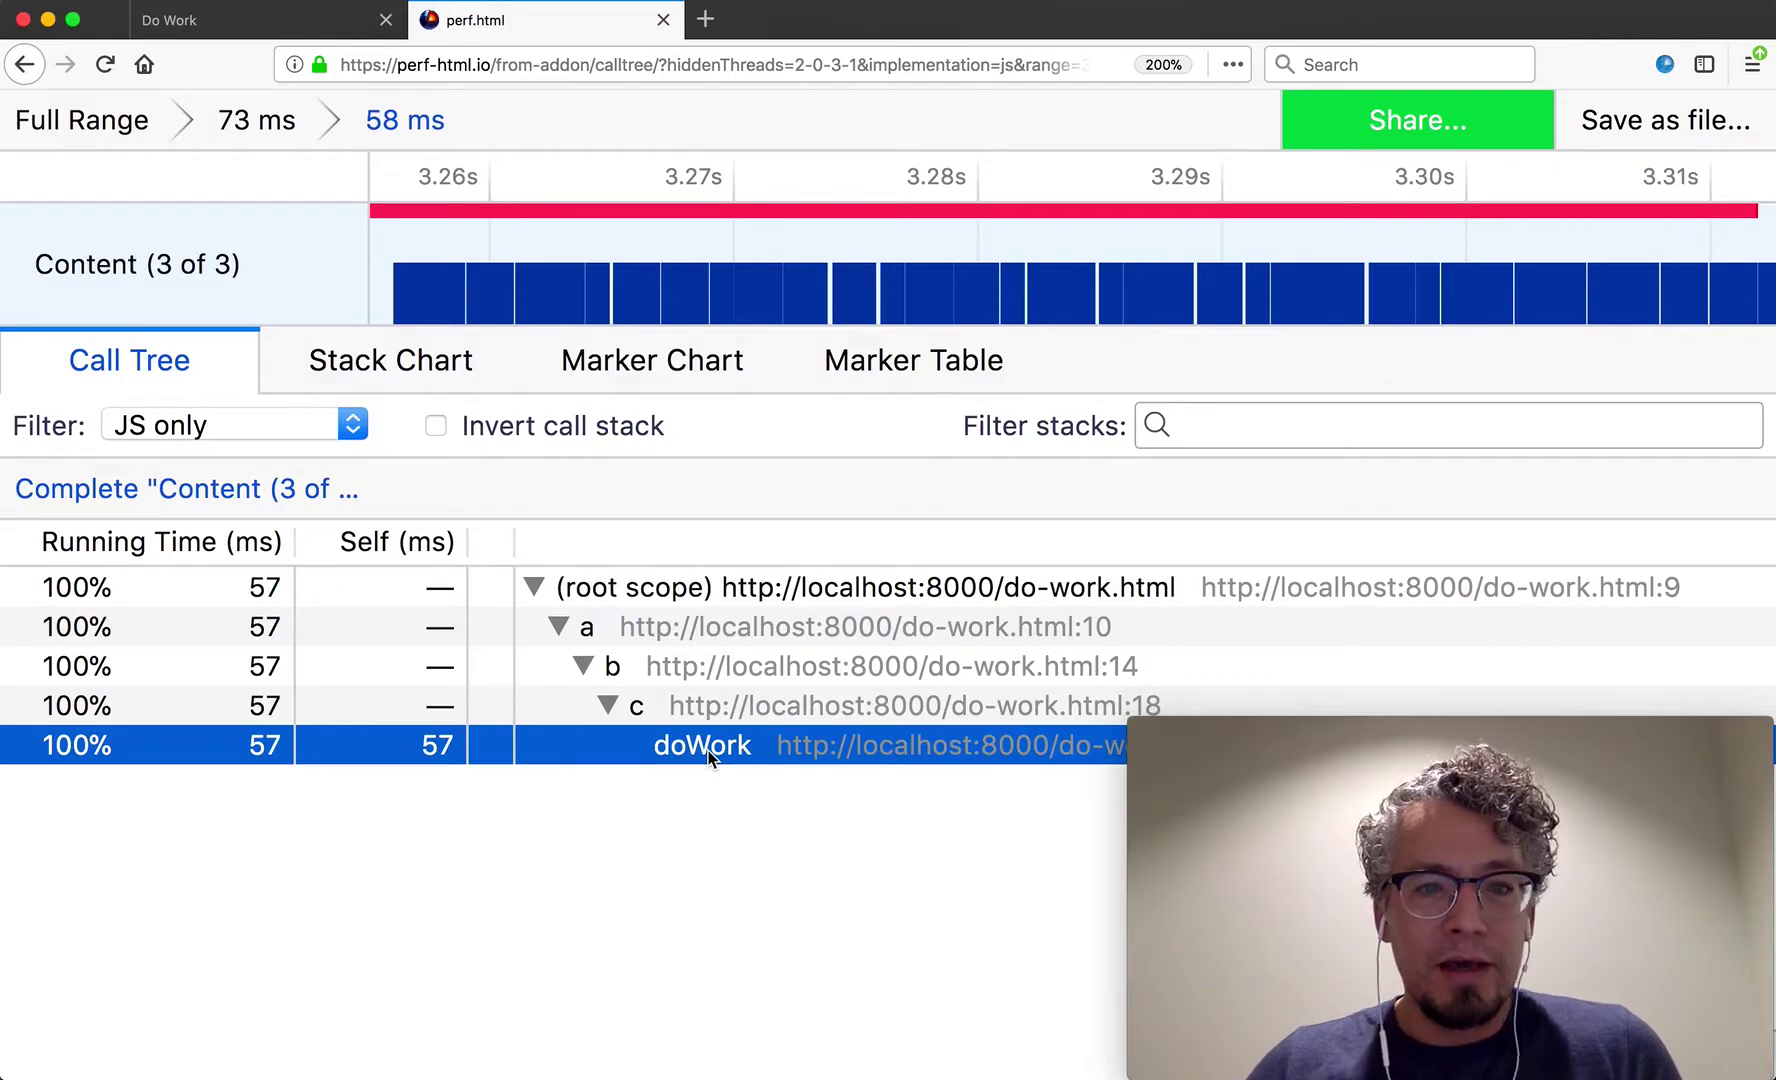
Step back through the call tree rows from the top down to function c.
{"action": "key", "text": "Up"}
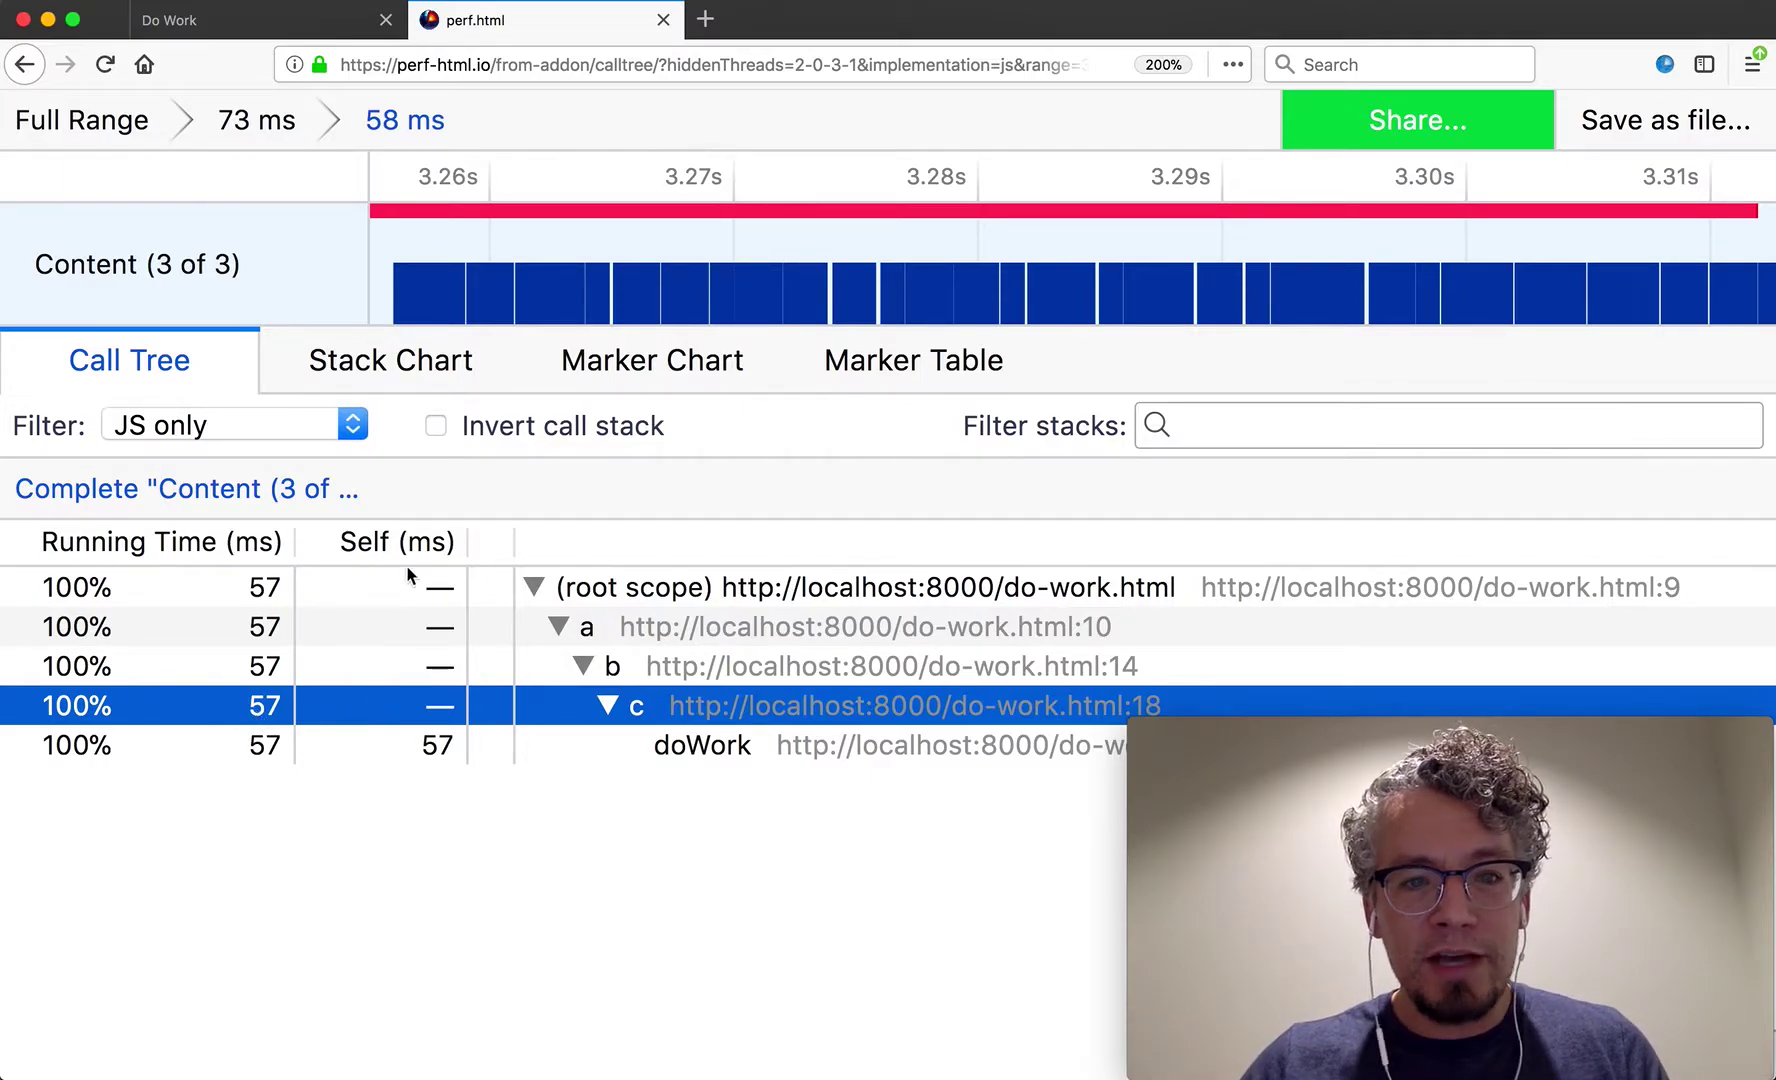
{"action": "left_click", "coordinate": [631, 587]}
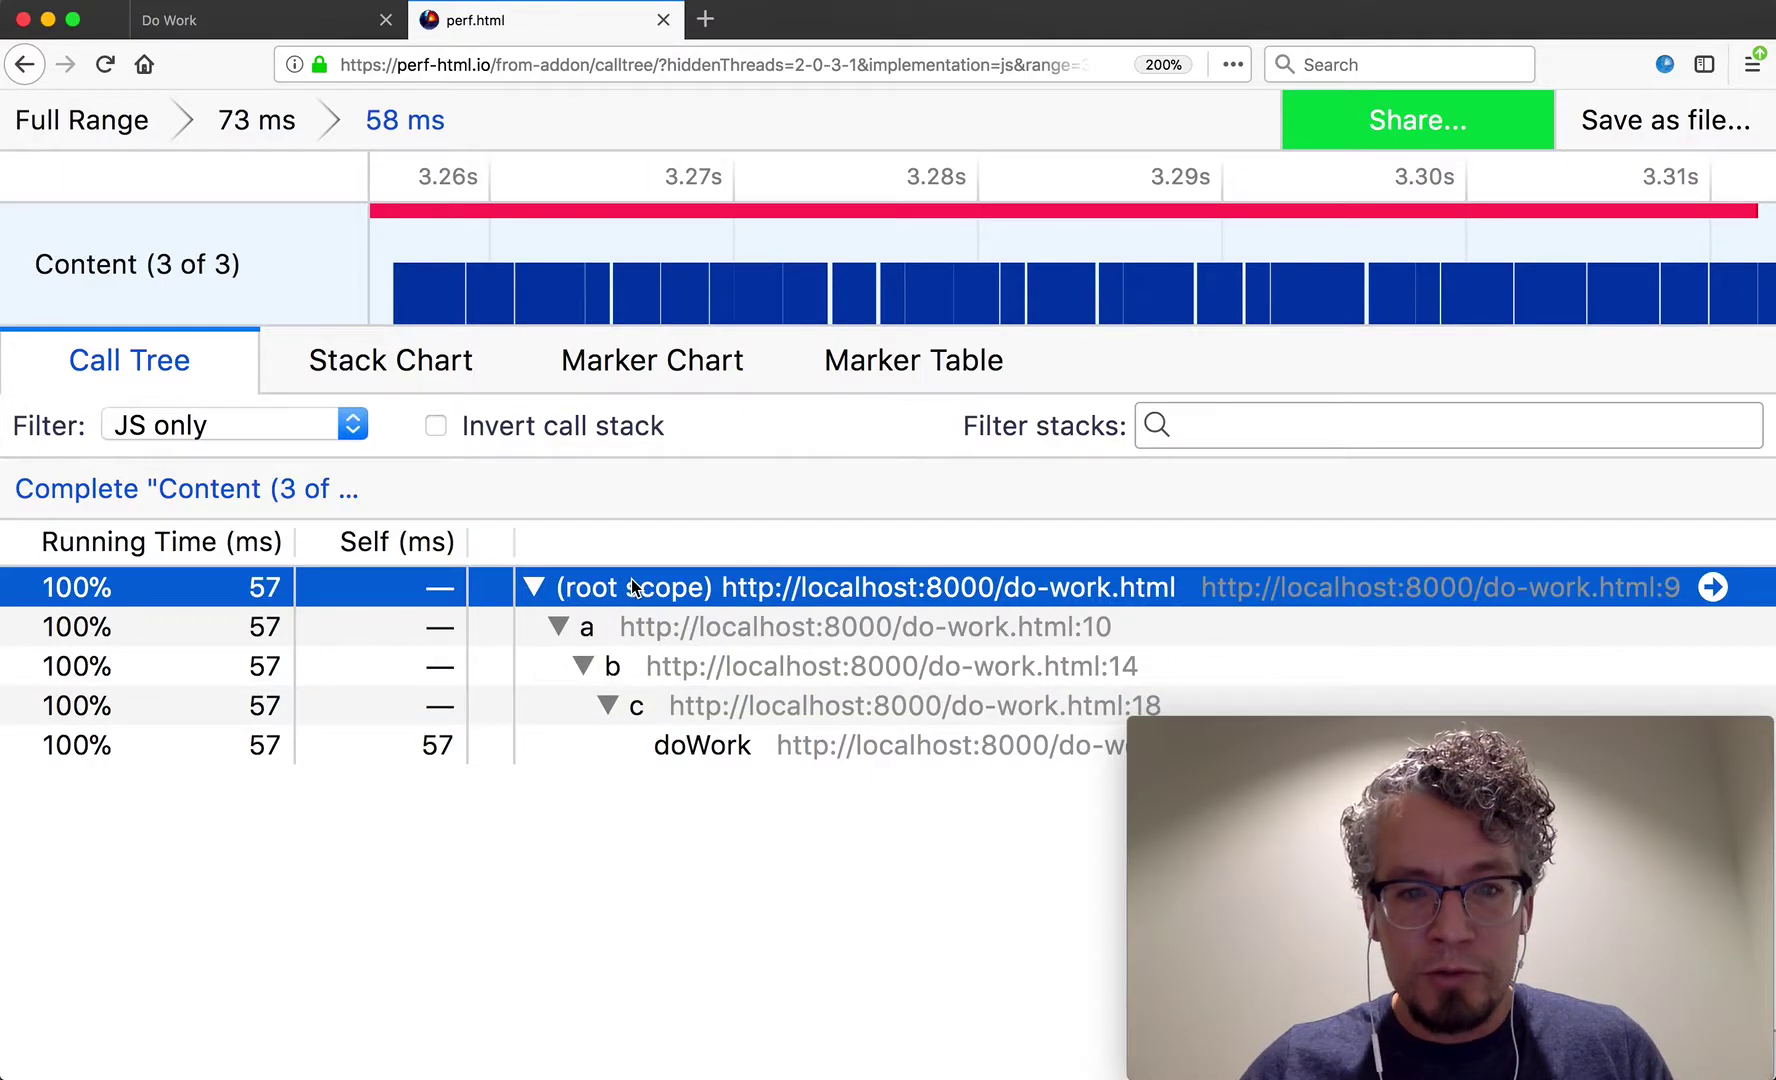
{"action": "key", "text": "Down"}
{"action": "key", "text": "Down"}
{"action": "key", "text": "Down"}
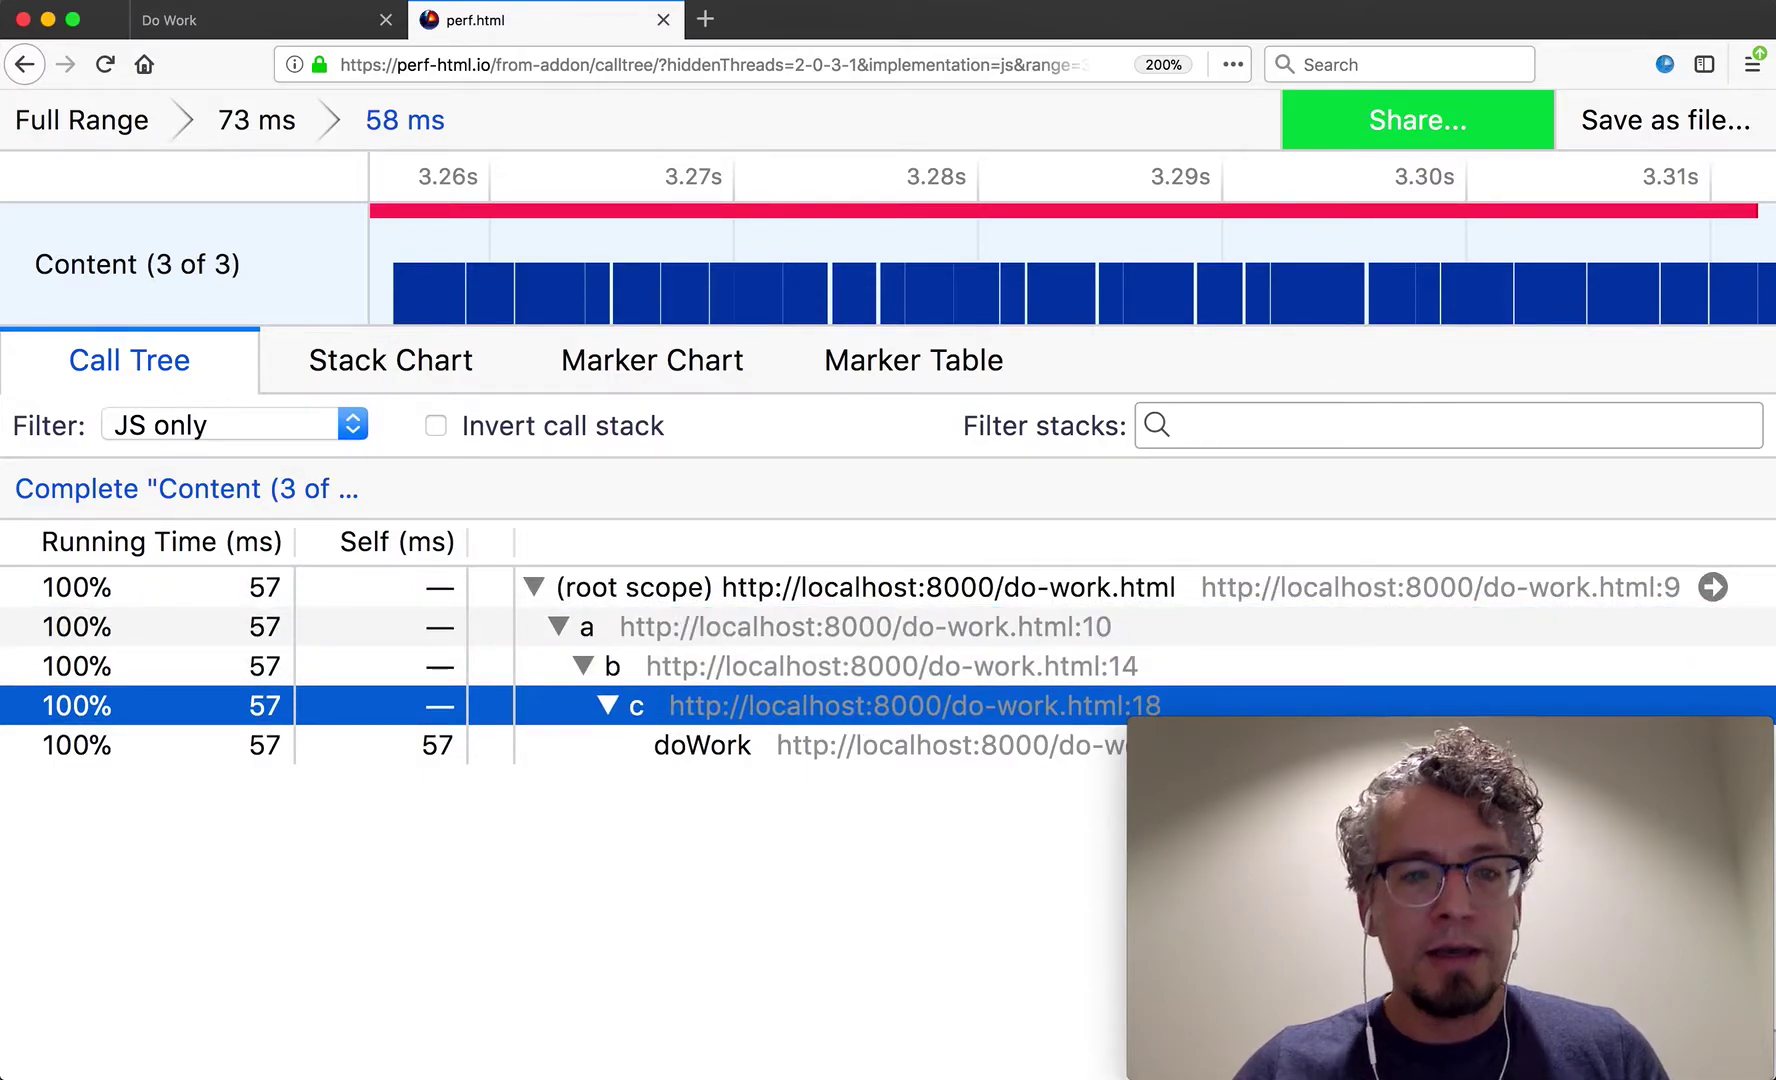
{"action": "key", "text": "Down"}
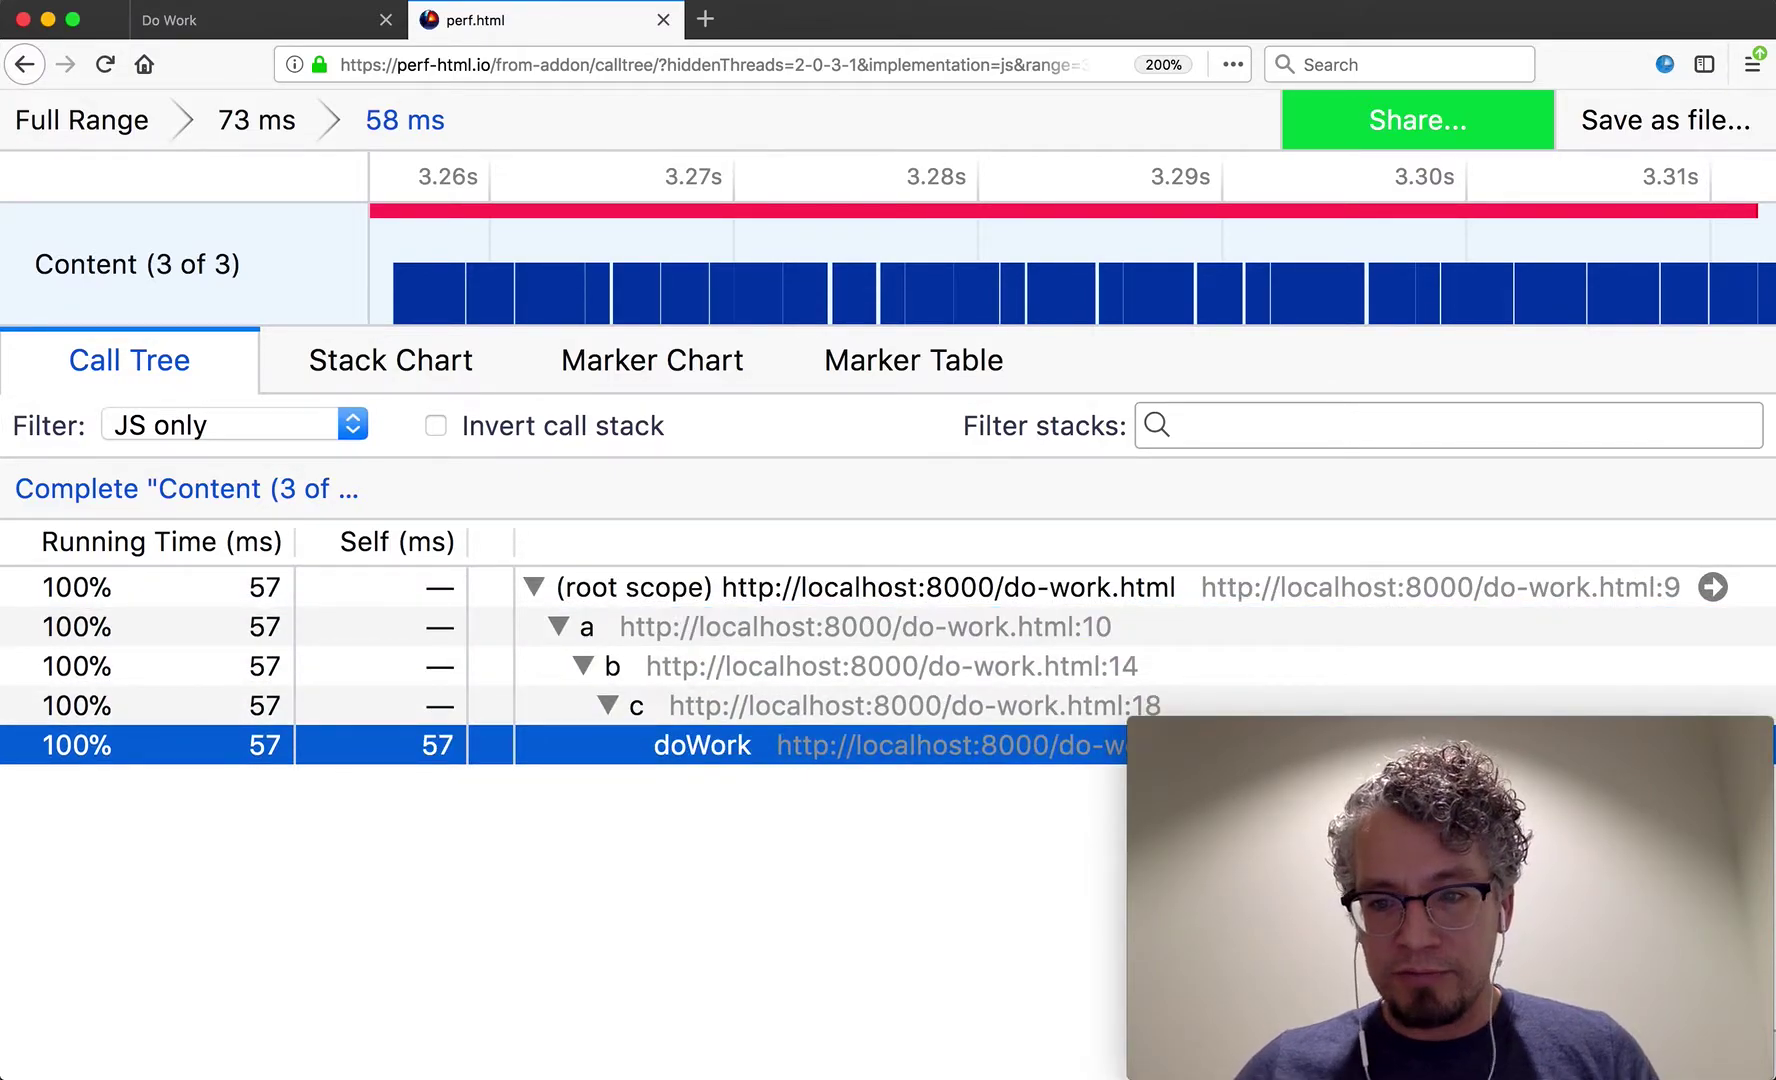